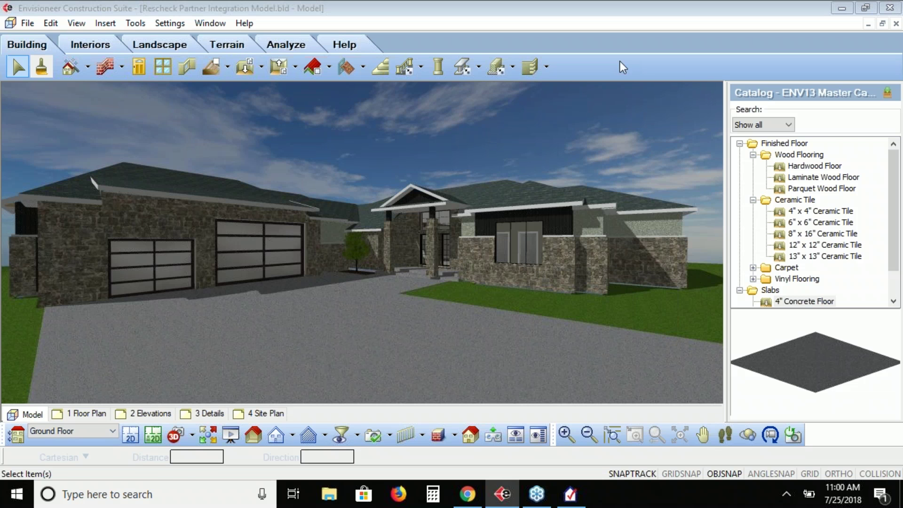
Open the properties of the stone wall around the garage doors and examine its energy settings
click(83, 242)
right_click(84, 244)
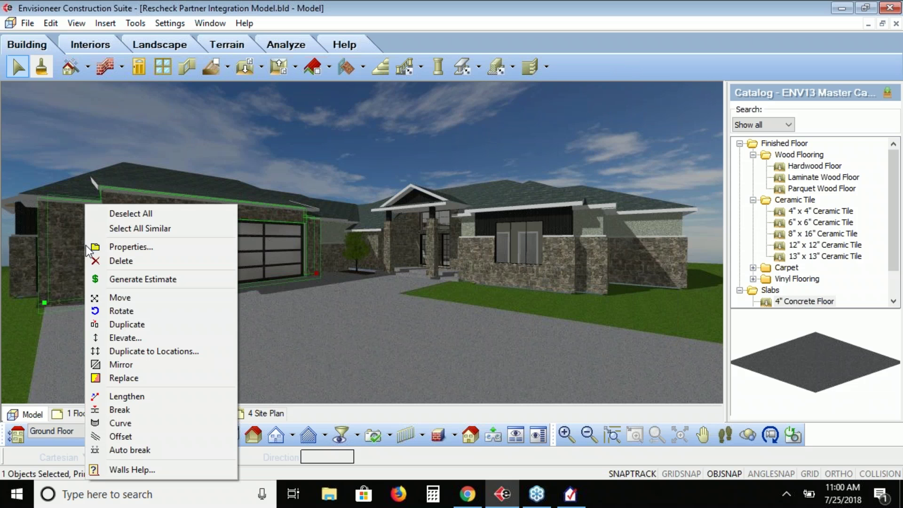
click(125, 246)
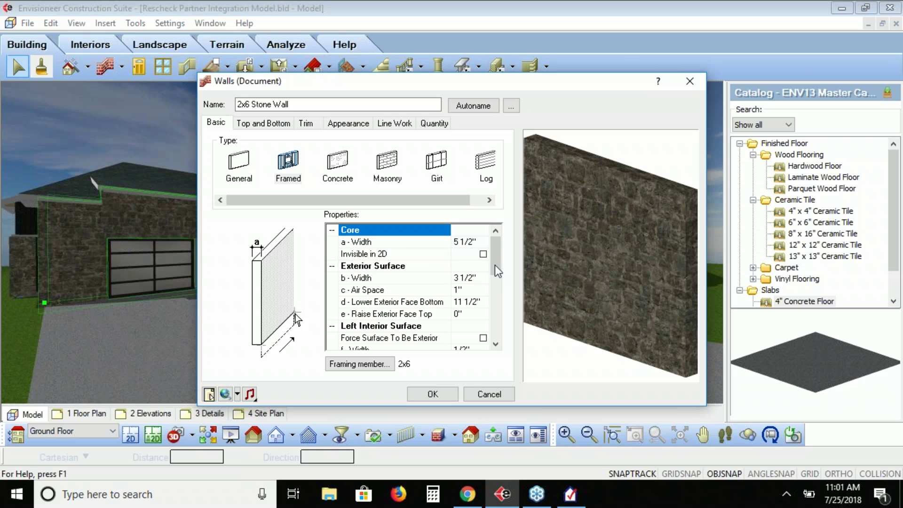
drag(498, 244, 493, 312)
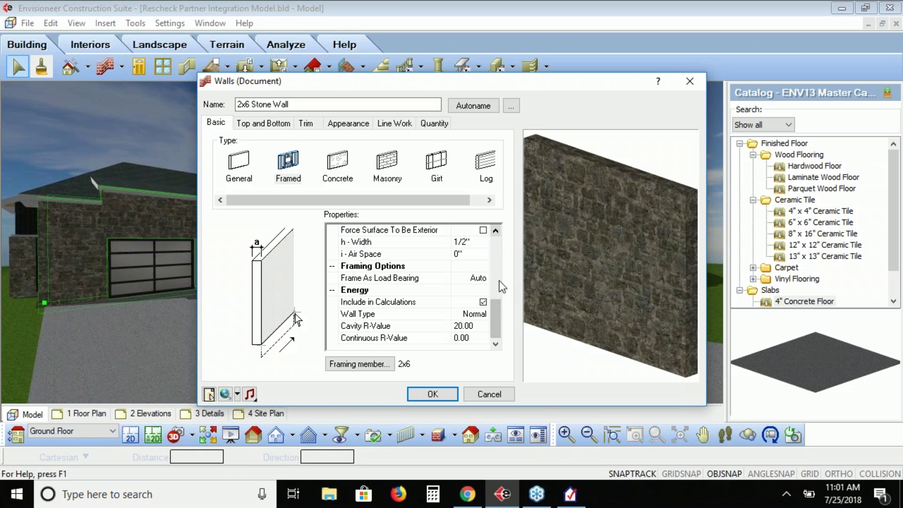
click(372, 290)
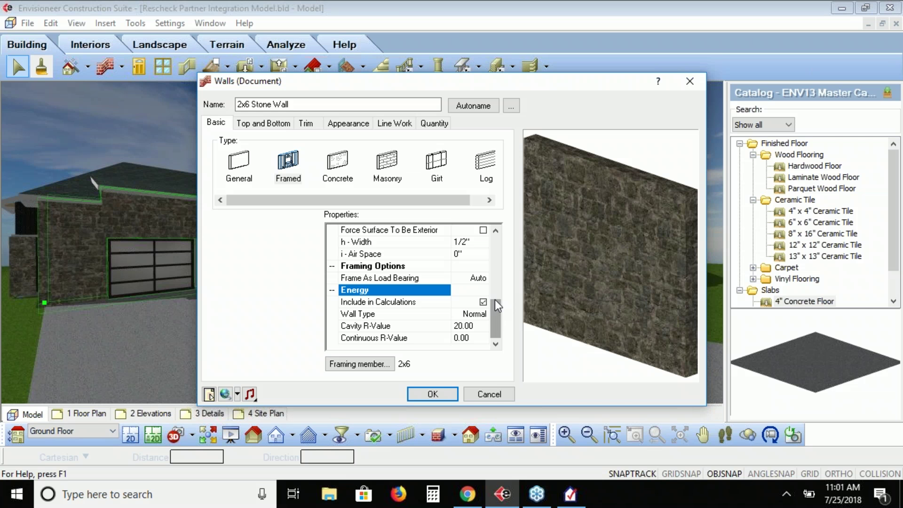
Review the stone wall's available wall types and its continuous R-value, keeping Normal, and close its properties
click(481, 313)
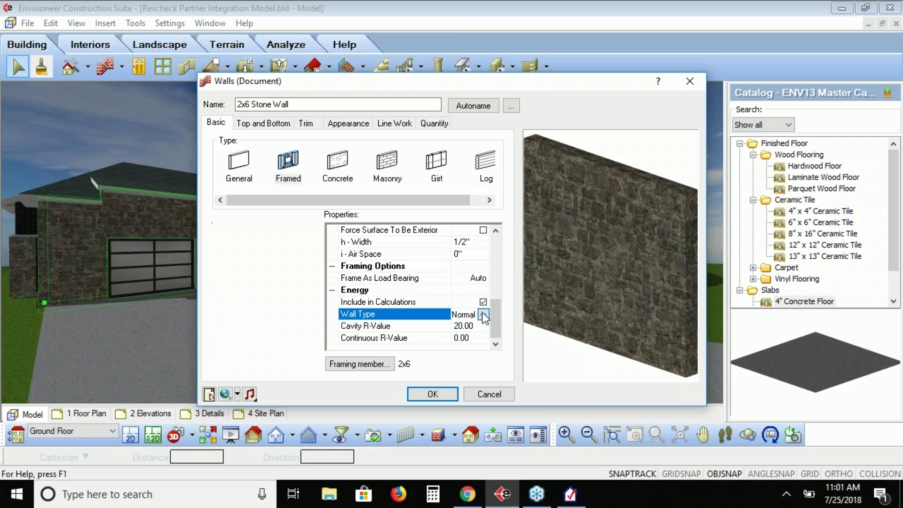
click(483, 314)
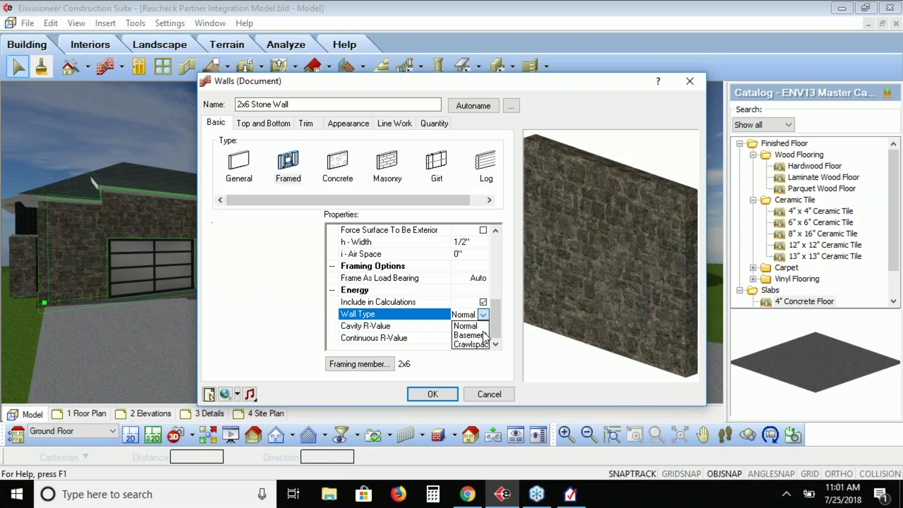
click(460, 319)
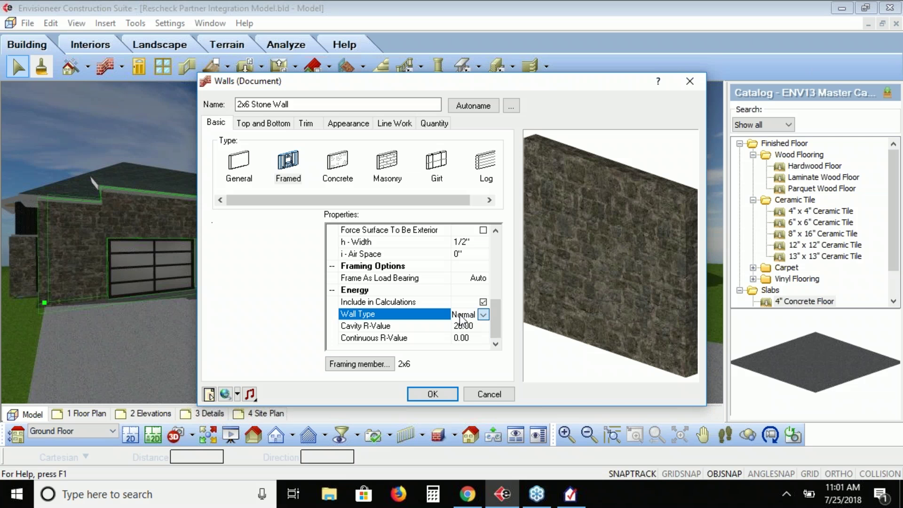
click(465, 343)
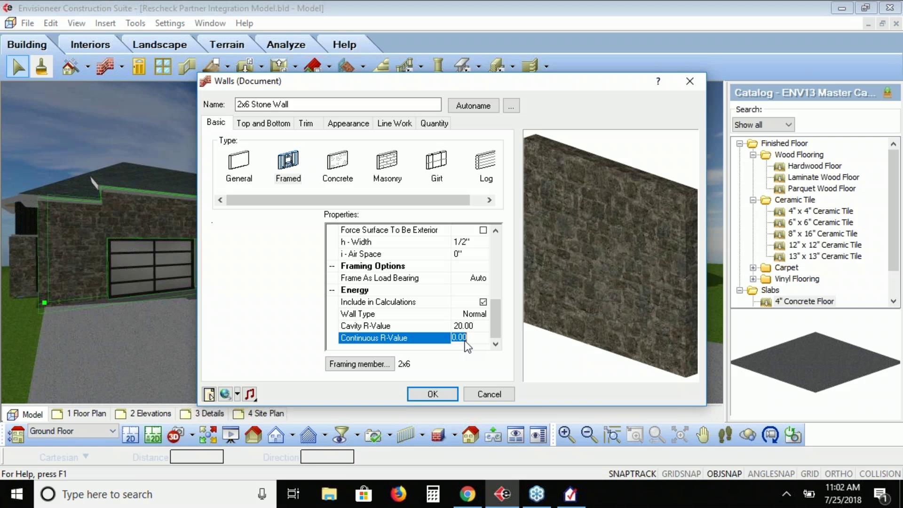
click(447, 392)
click(448, 391)
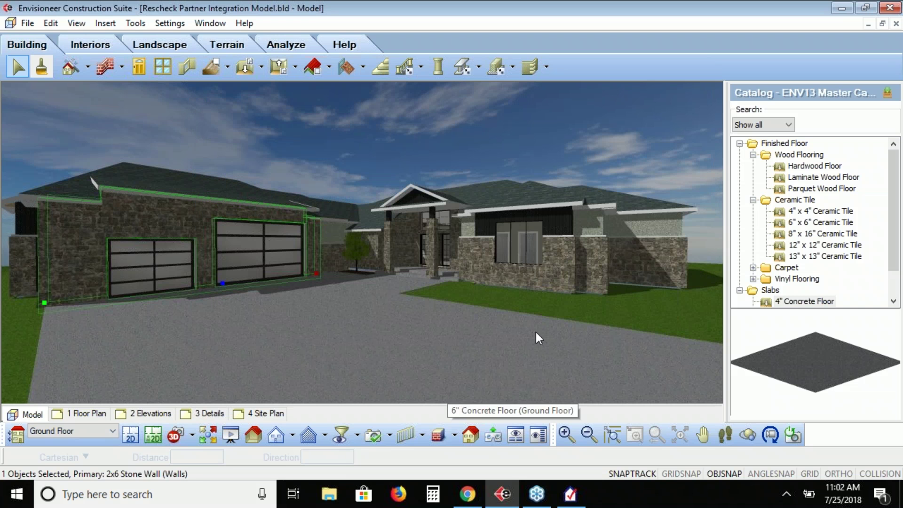
Open the properties of the three-panel front window beside the entrance and examine its energy settings
click(520, 244)
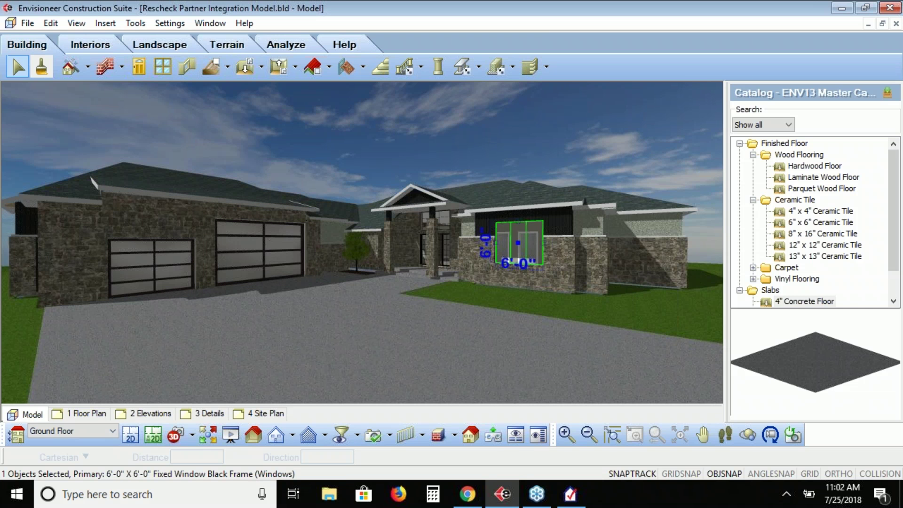
right_click(520, 243)
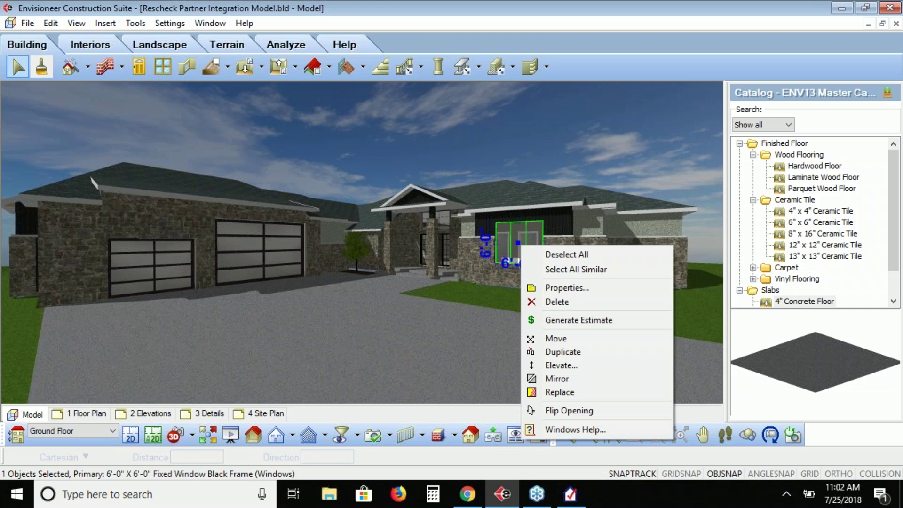
click(555, 291)
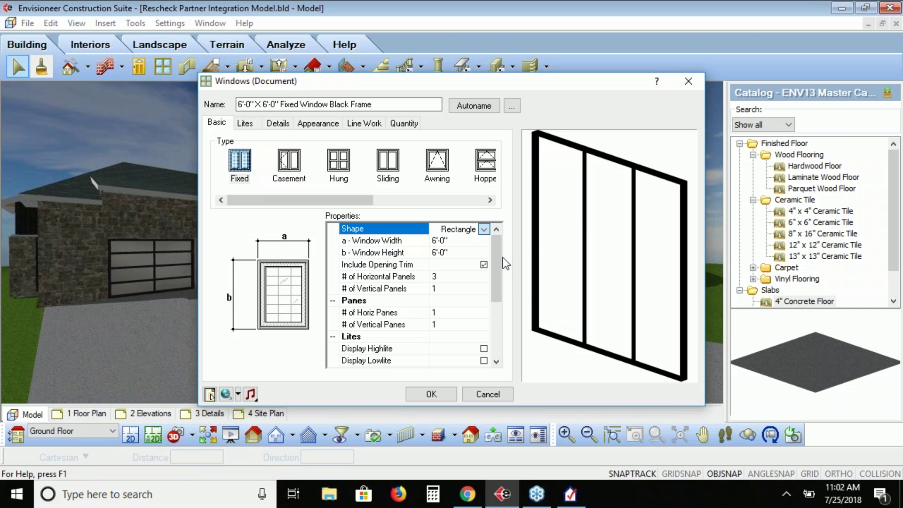
drag(495, 241, 504, 311)
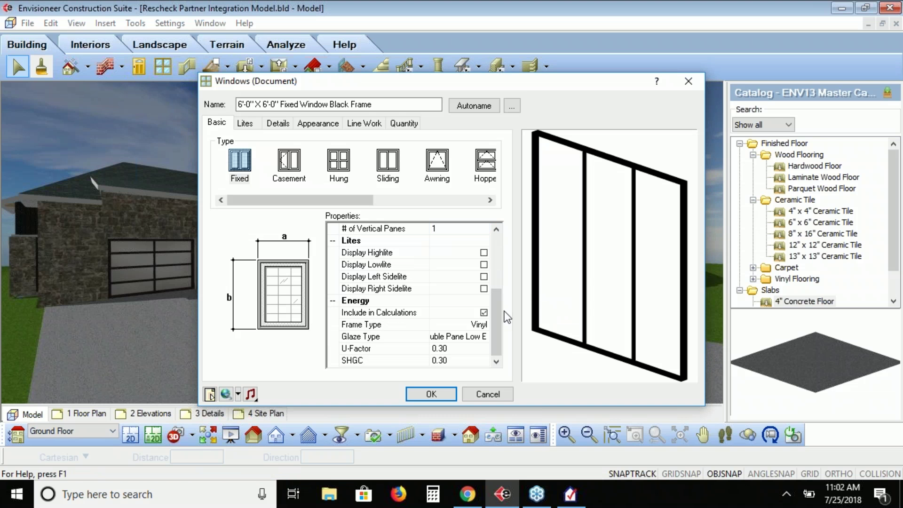
click(379, 305)
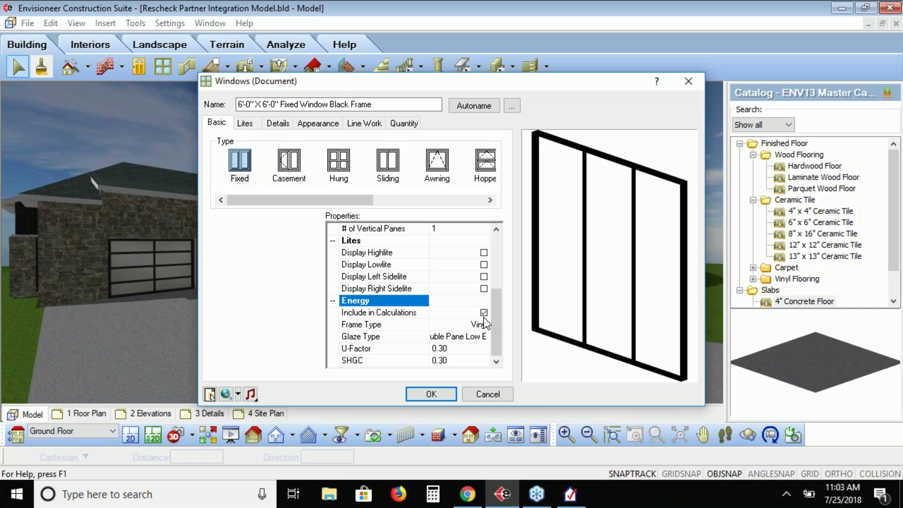
Review the frame type and glaze type options available in the front window's energy settings
click(479, 329)
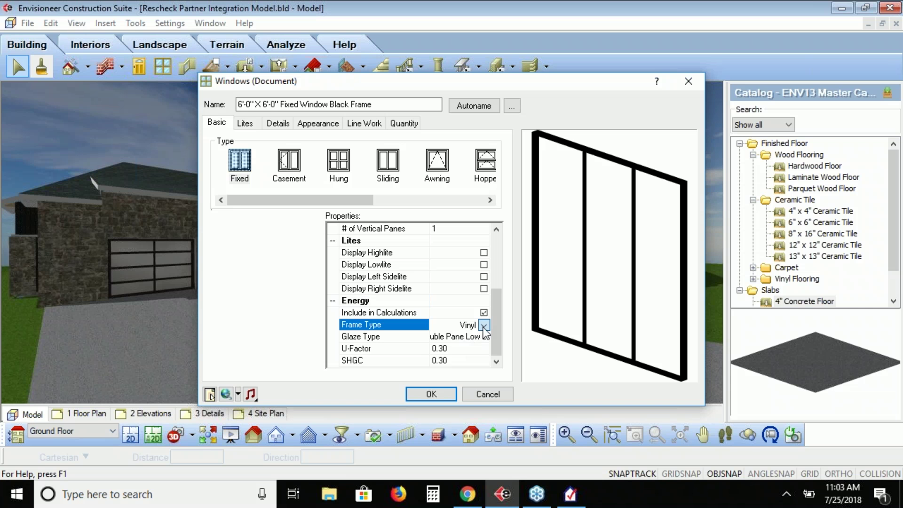
click(484, 325)
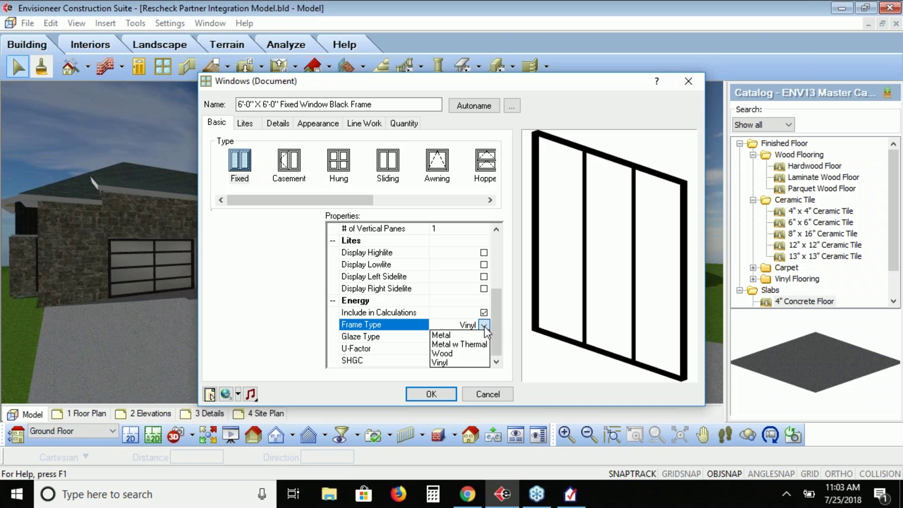
click(450, 323)
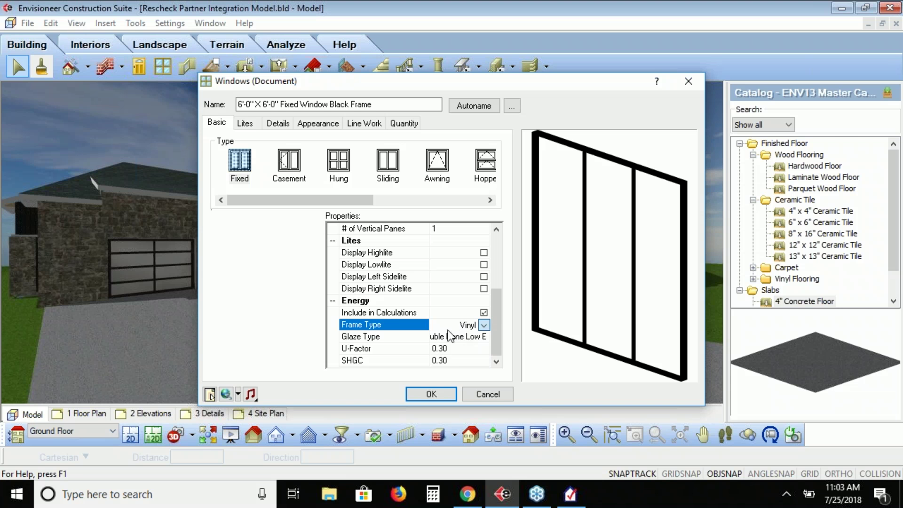
click(447, 338)
click(484, 337)
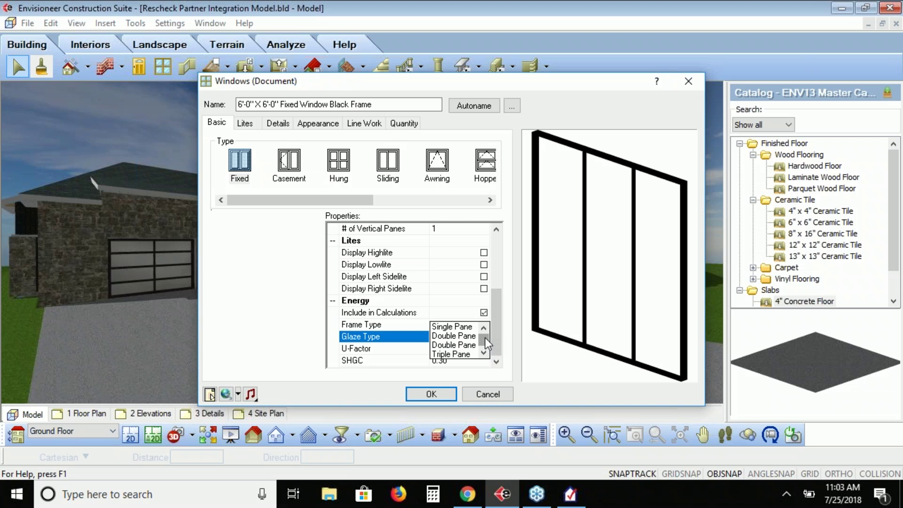
scroll(487, 339, down, 1)
drag(486, 339, 486, 329)
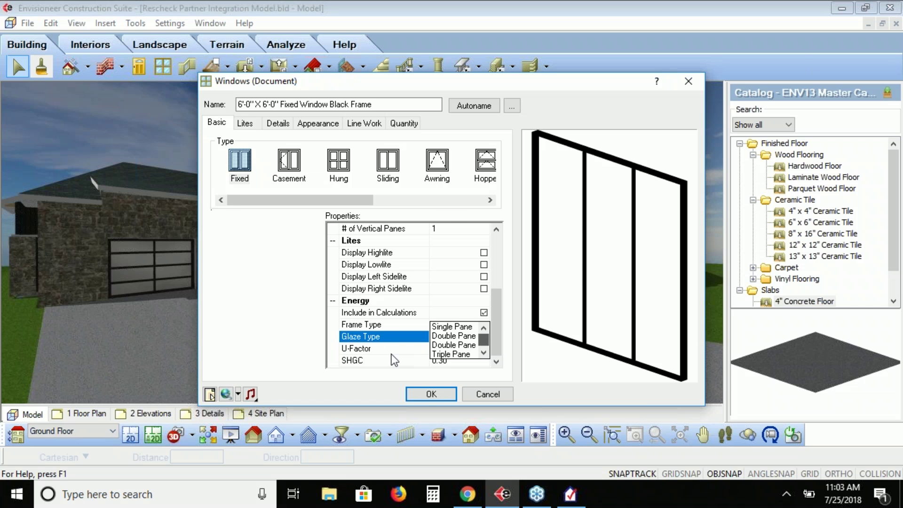
Check the front window's U-Factor and SHGC fields and close its properties without changes
click(392, 354)
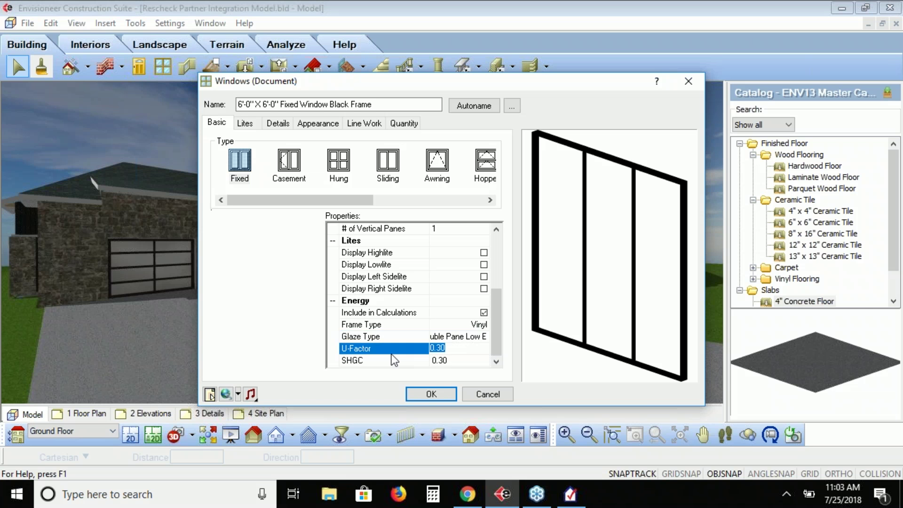
click(468, 362)
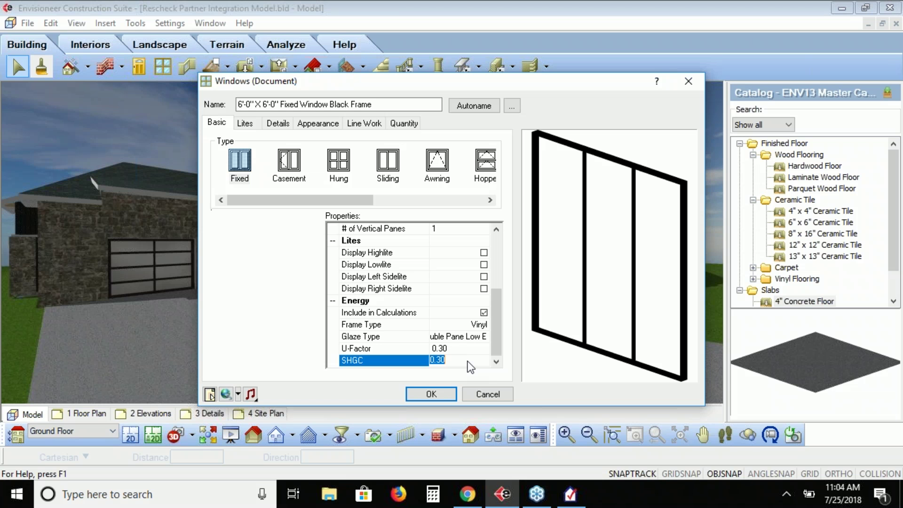
click(487, 395)
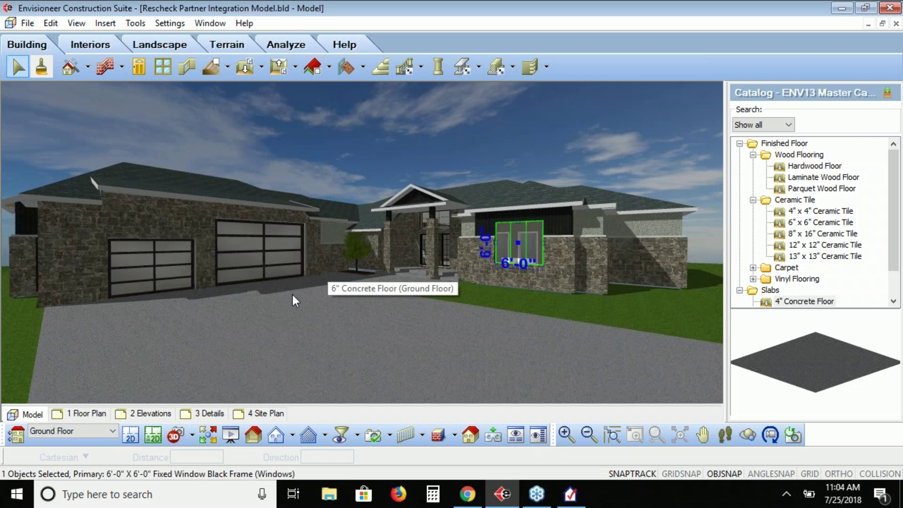
Show the ground floor in 2D plan and examine the energy settings of the cathedral drywall ceiling above the front entry door
click(129, 438)
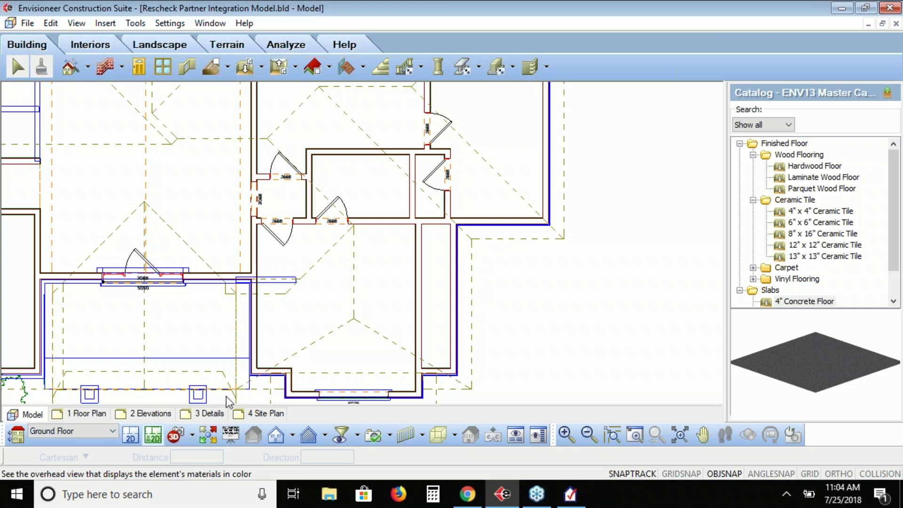
click(241, 188)
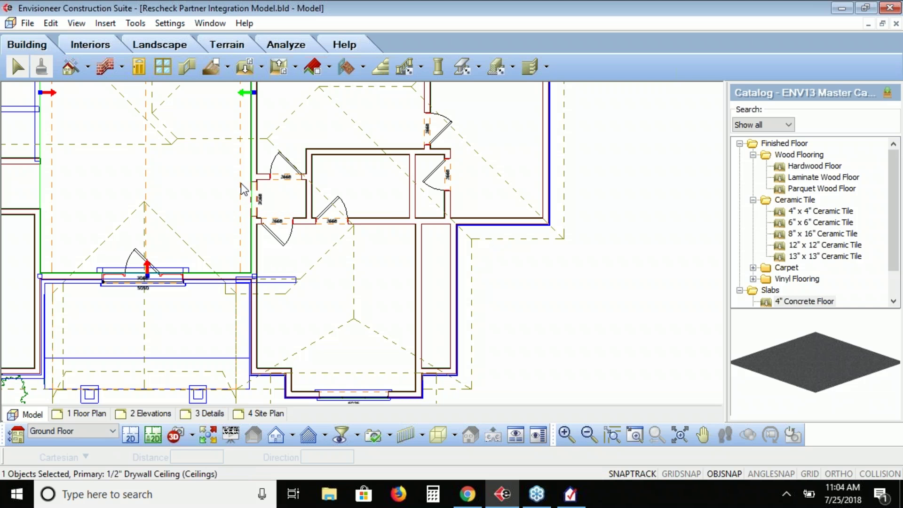
right_click(243, 189)
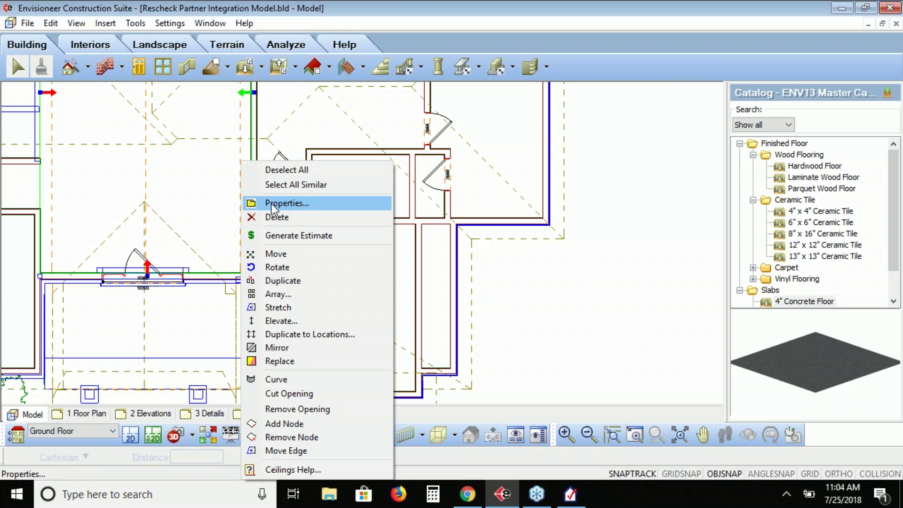
click(272, 204)
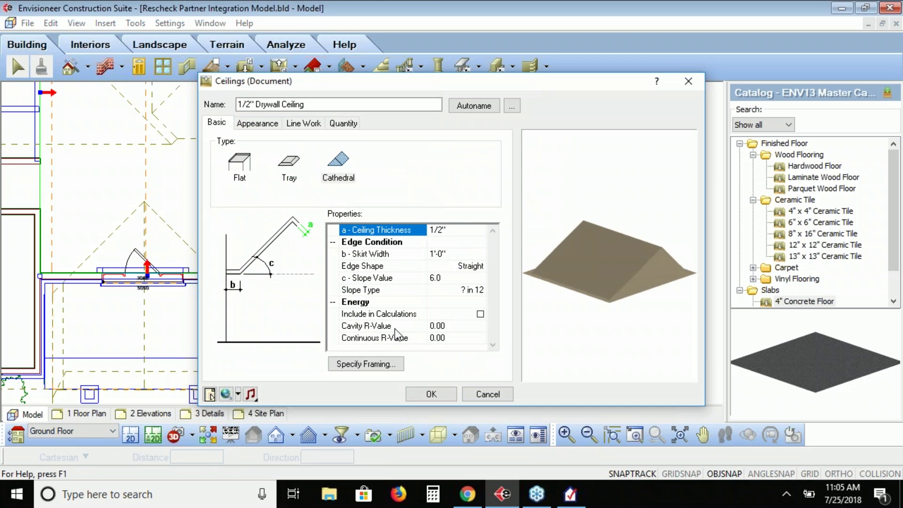
click(355, 305)
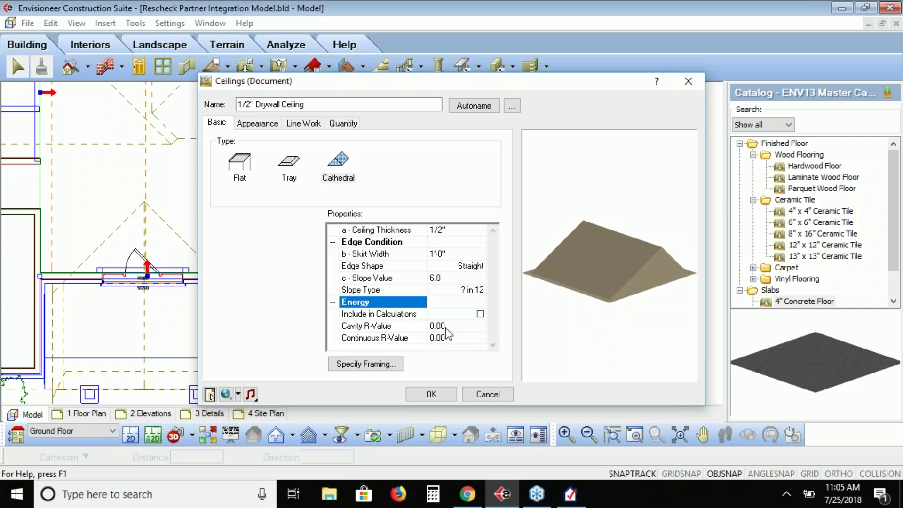
click(486, 395)
Switch to the Great Room camera view and examine the hardwood floor's energy settings without changing them
click(193, 436)
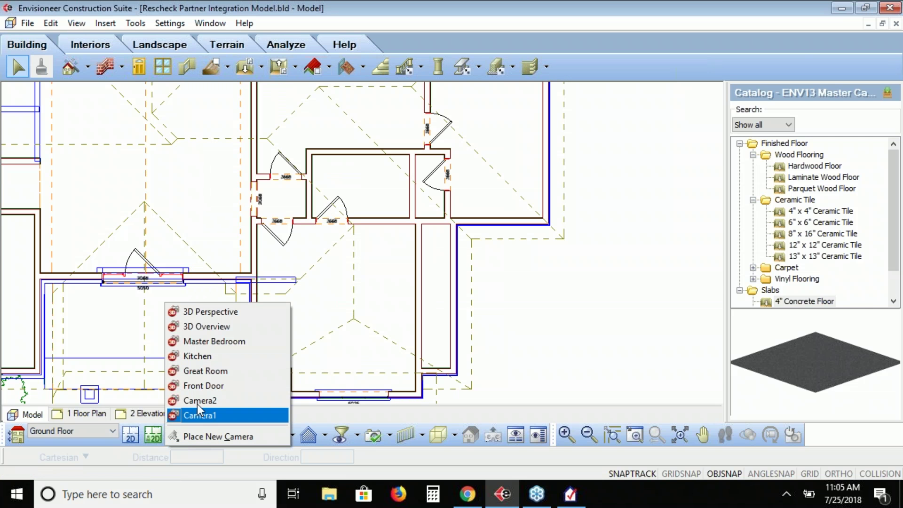
click(230, 373)
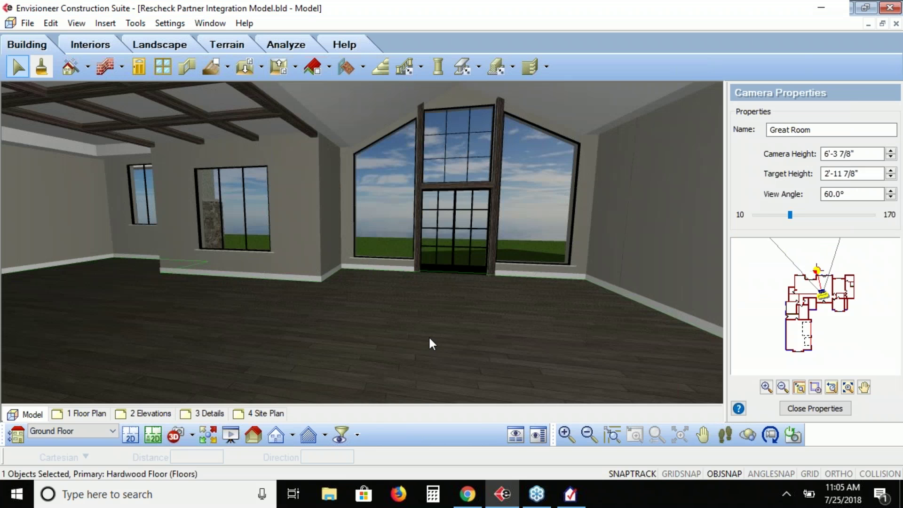
right_click(428, 335)
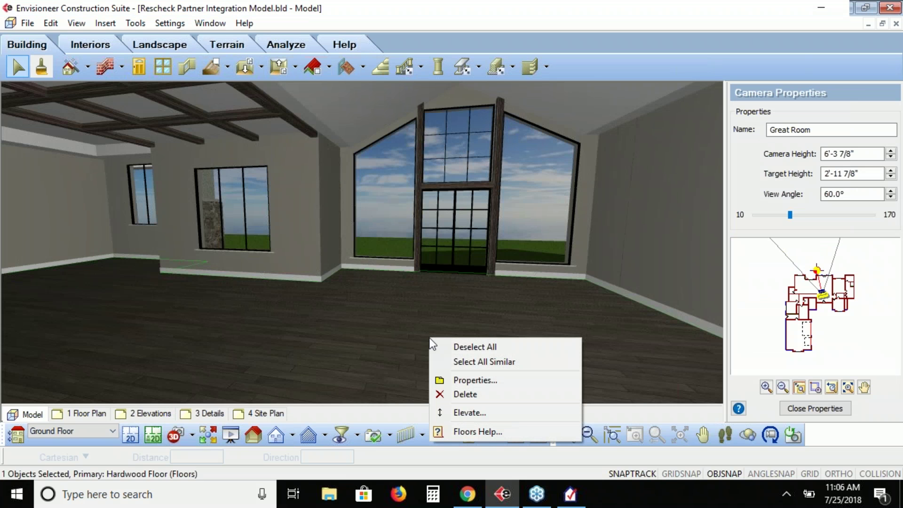
click(467, 379)
click(390, 242)
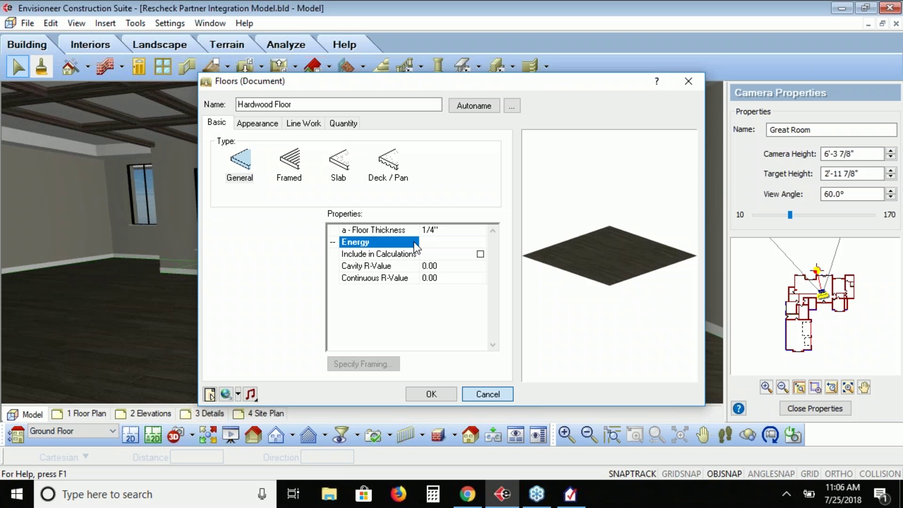
key(Escape)
Examine the energy settings of the trapezoid window beside the great room's glass doors without changing them
click(394, 199)
right_click(395, 200)
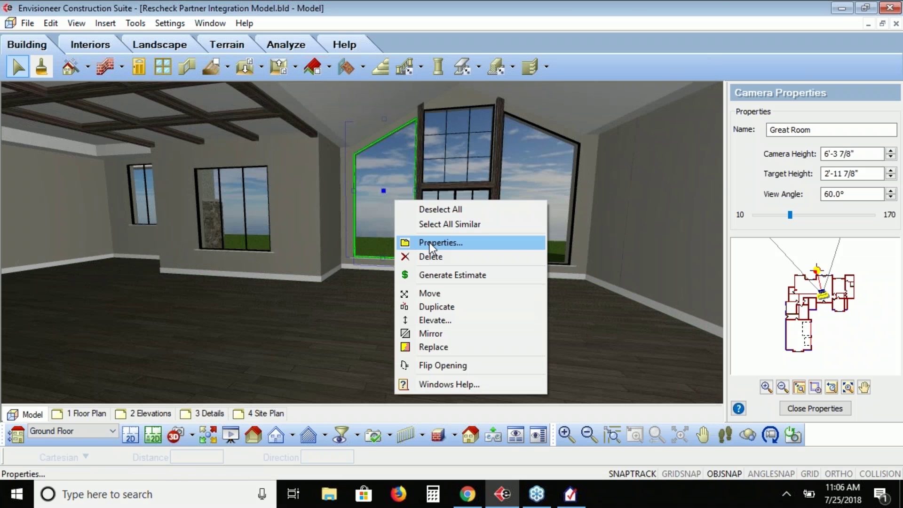
click(430, 242)
scroll(492, 282, down, 1)
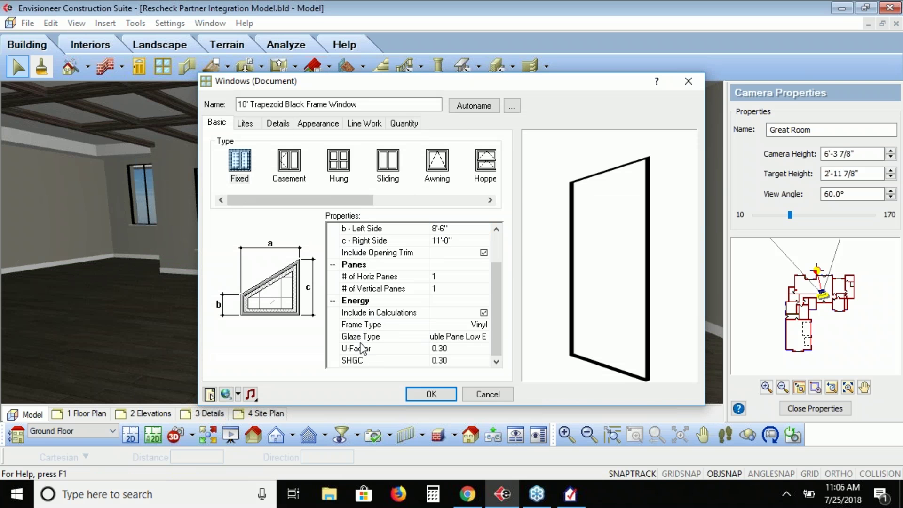
click(498, 399)
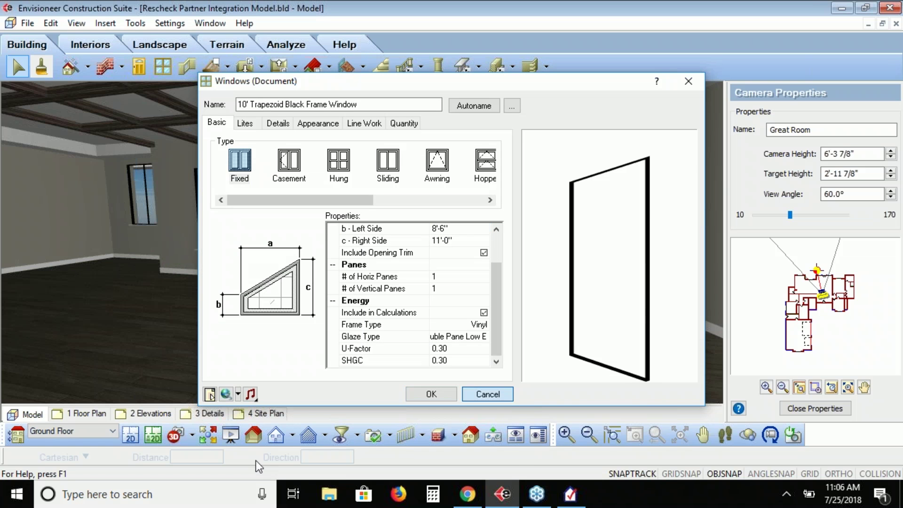
Switch to the 3D Perspective camera view and start the REScheck export of the house model
click(191, 436)
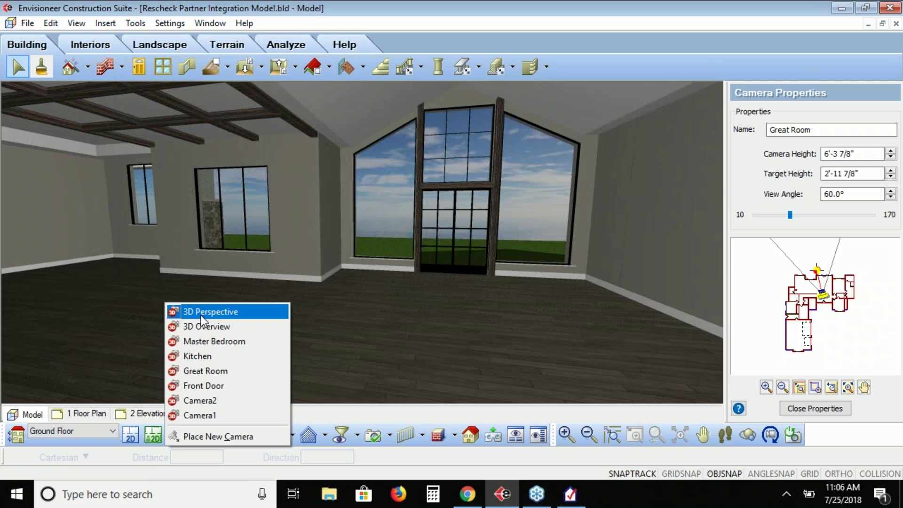
click(201, 312)
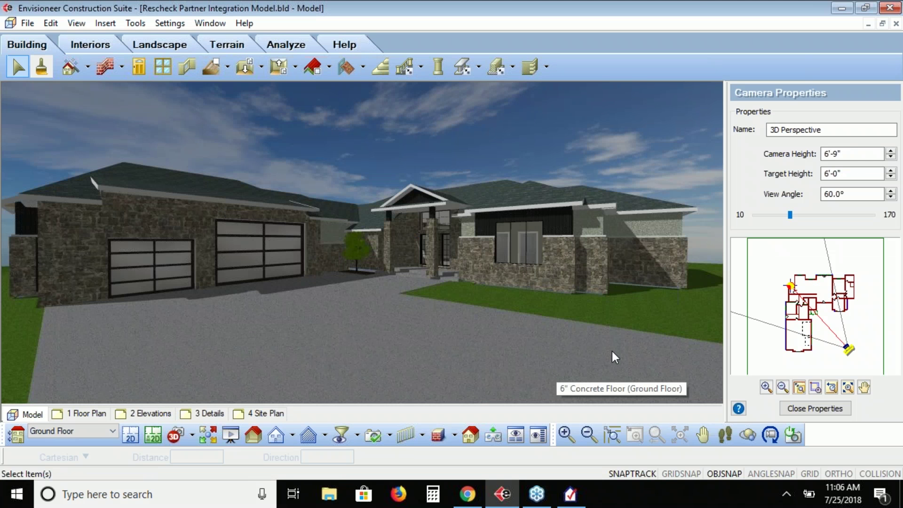
click(145, 22)
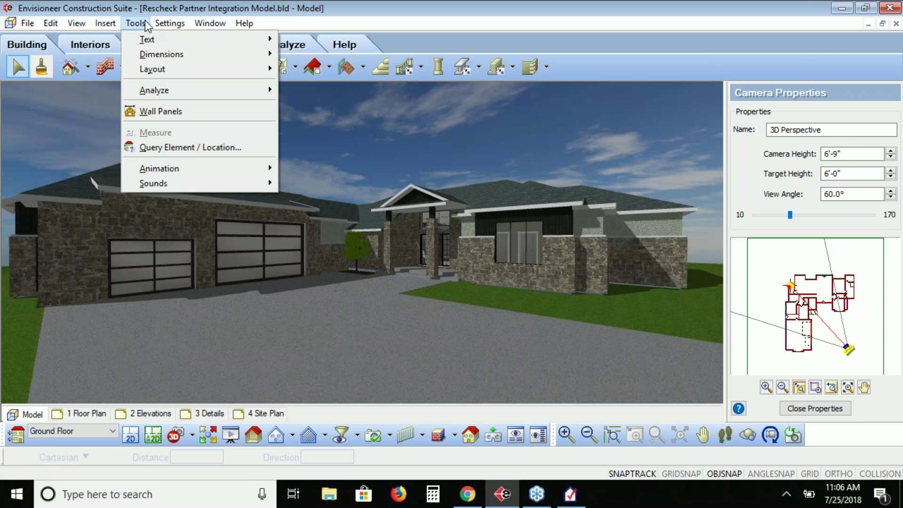
mouse_move(166, 92)
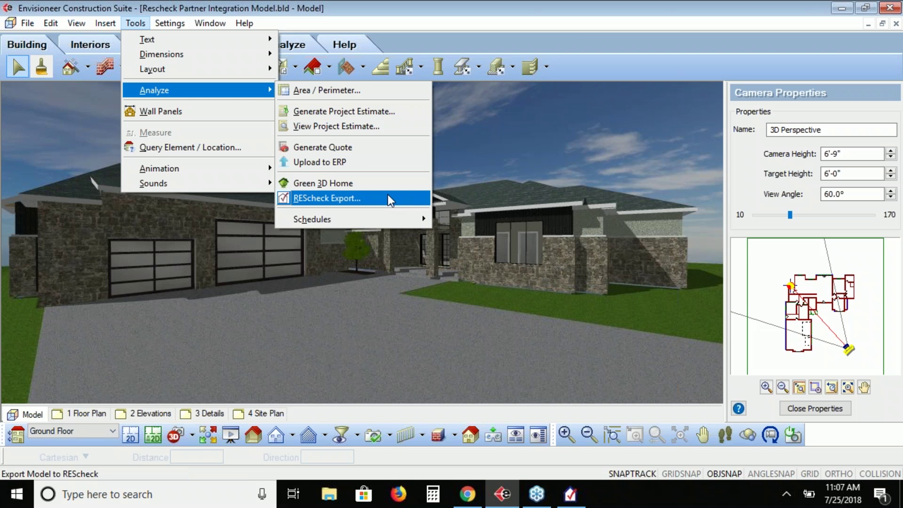
click(898, 123)
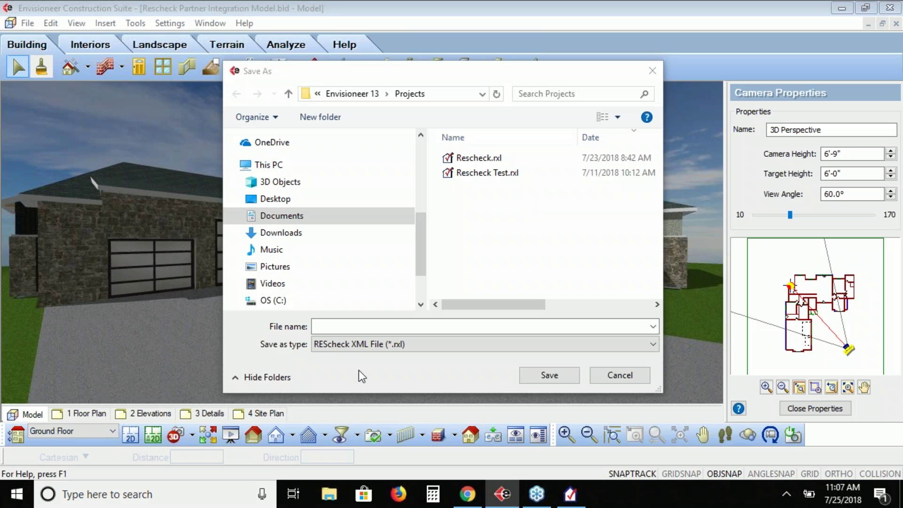
Save the REScheck XML export in the Projects folder as "Rescheck file" and close the export message
click(344, 326)
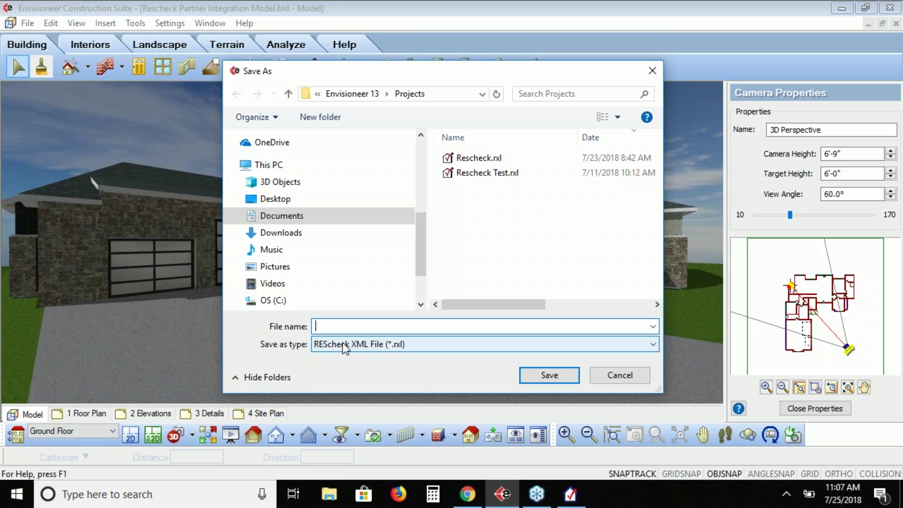
text(Res)
text(check file)
click(344, 349)
click(344, 349)
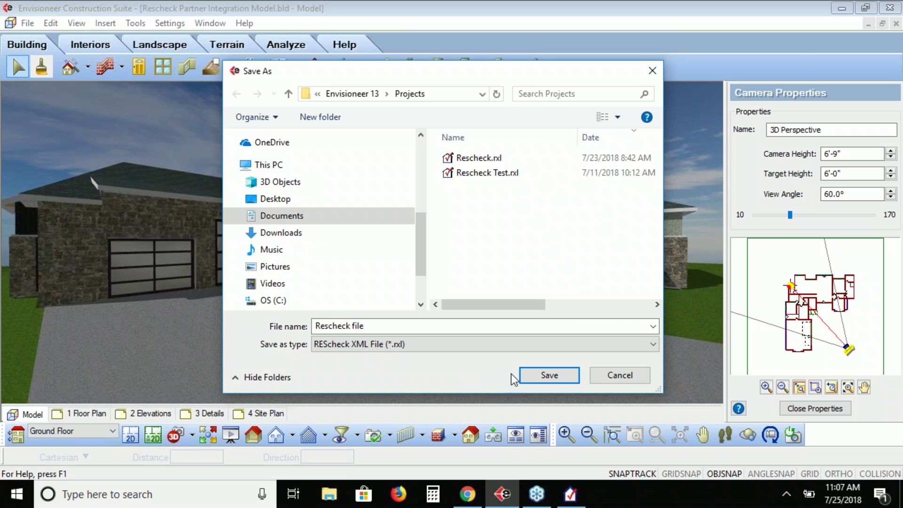
click(558, 374)
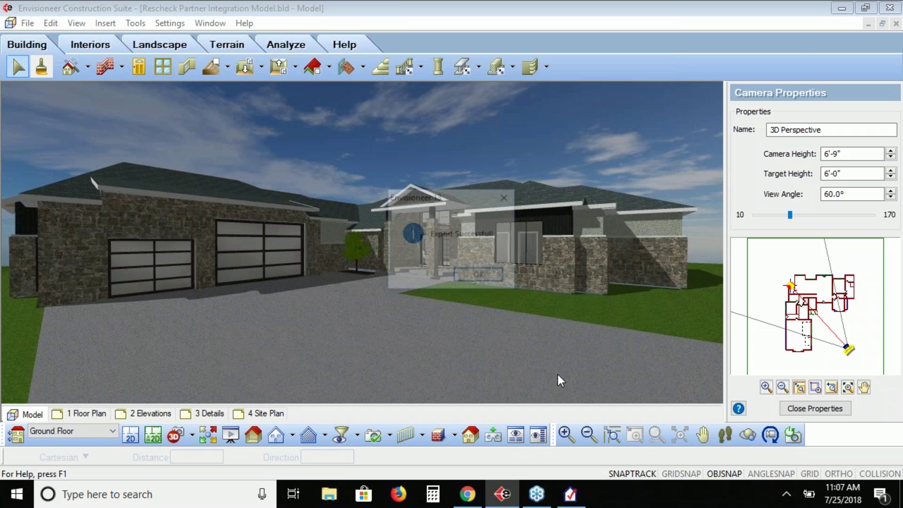
click(489, 280)
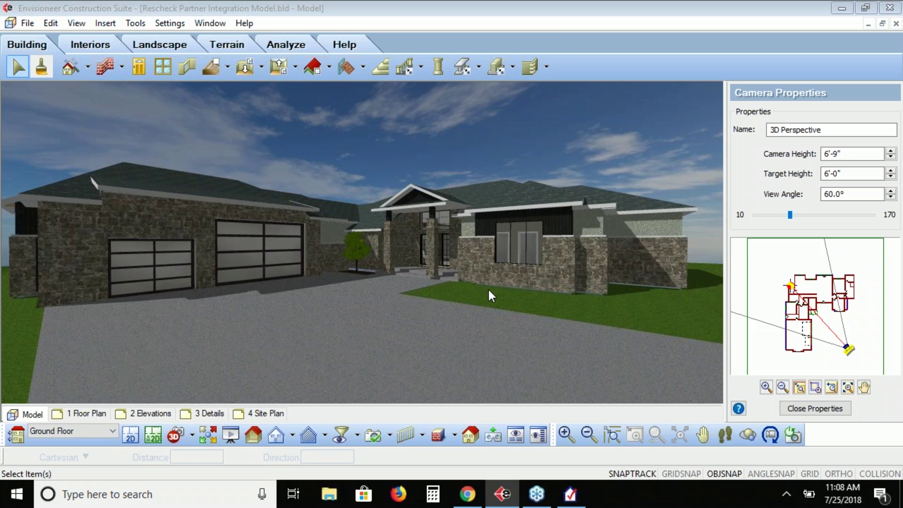
Switch to REScheck, dismiss its energy code and location notices, and maximize its window
click(576, 500)
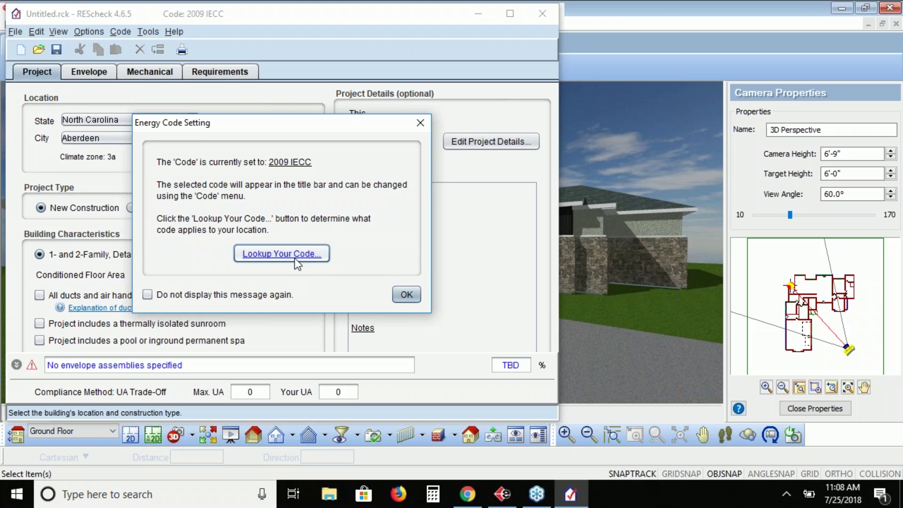
click(406, 294)
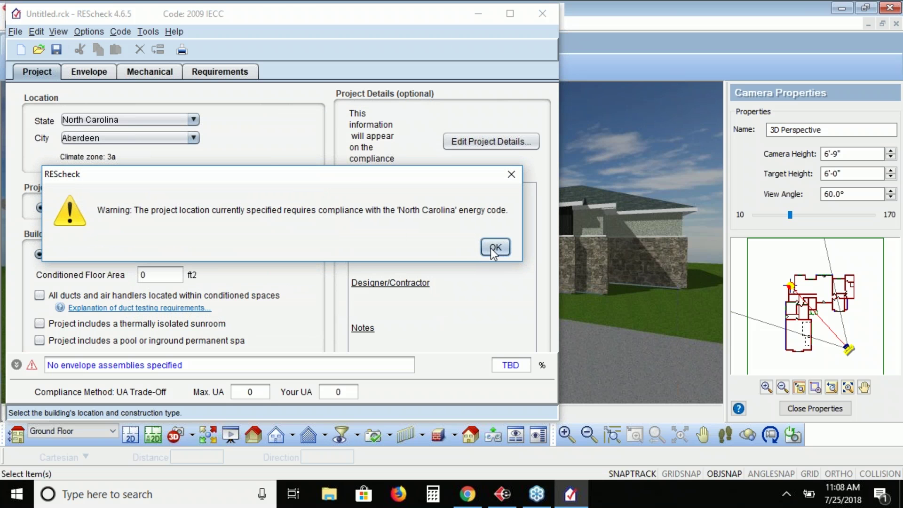
click(490, 247)
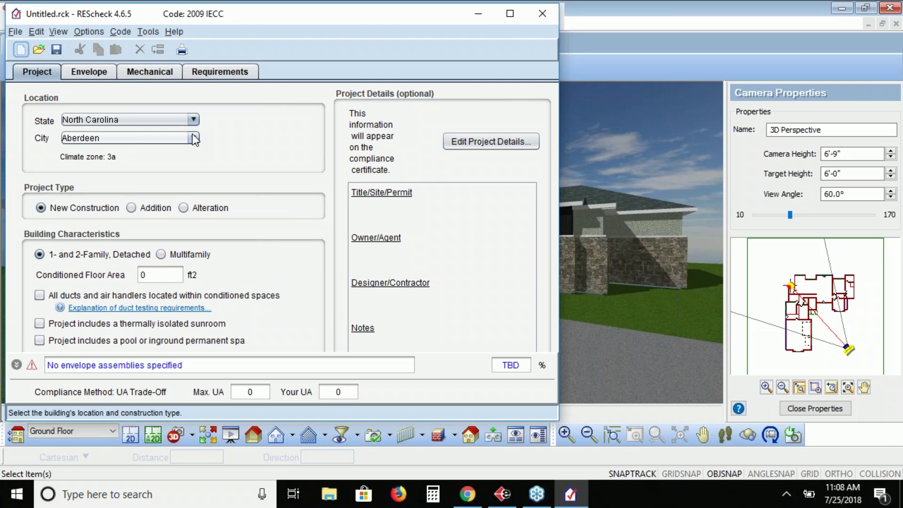
click(514, 15)
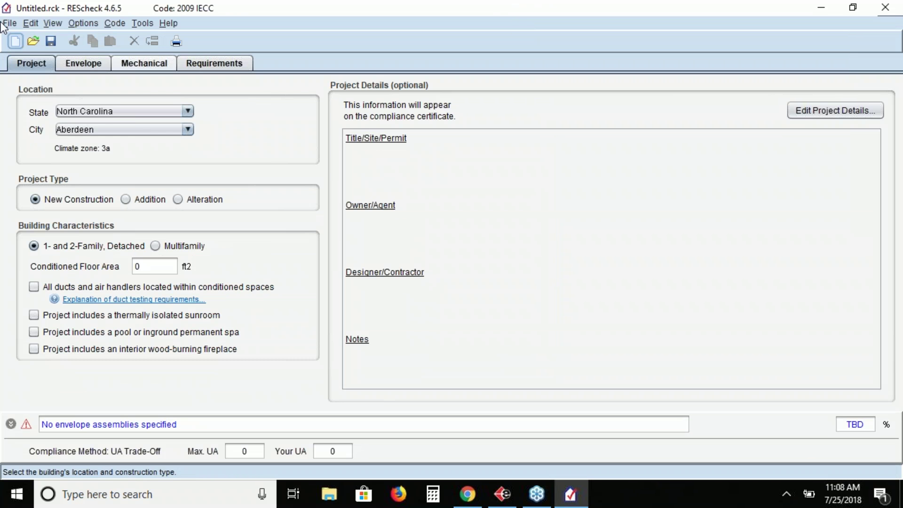
Open the exported CheckXML (*.rxl) file from the Projects folder
click(15, 24)
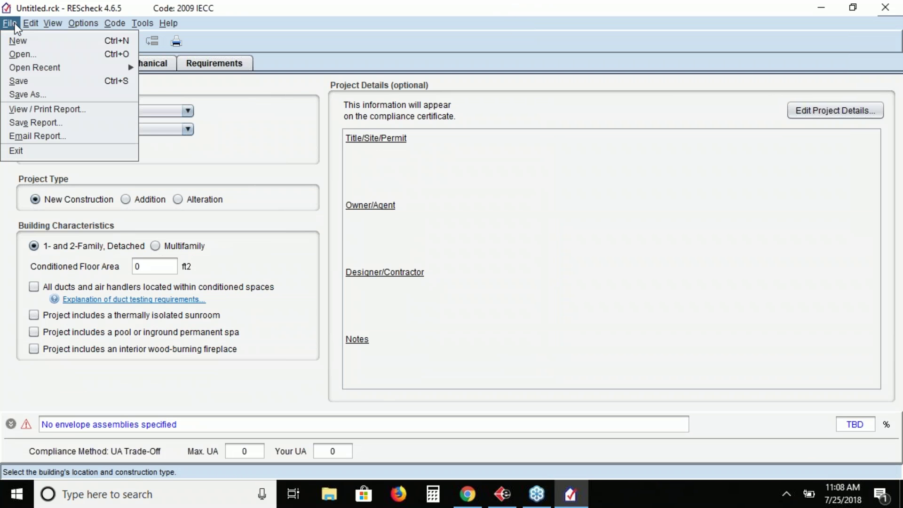
click(29, 54)
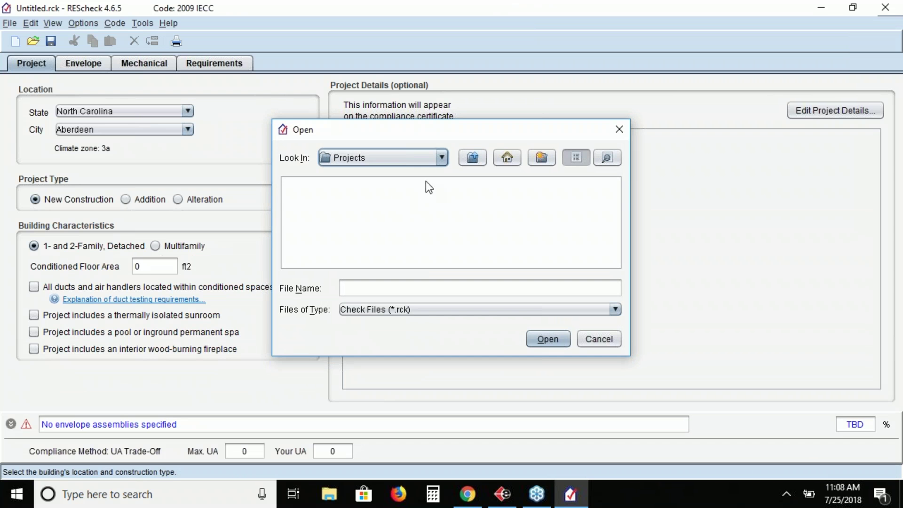
click(441, 159)
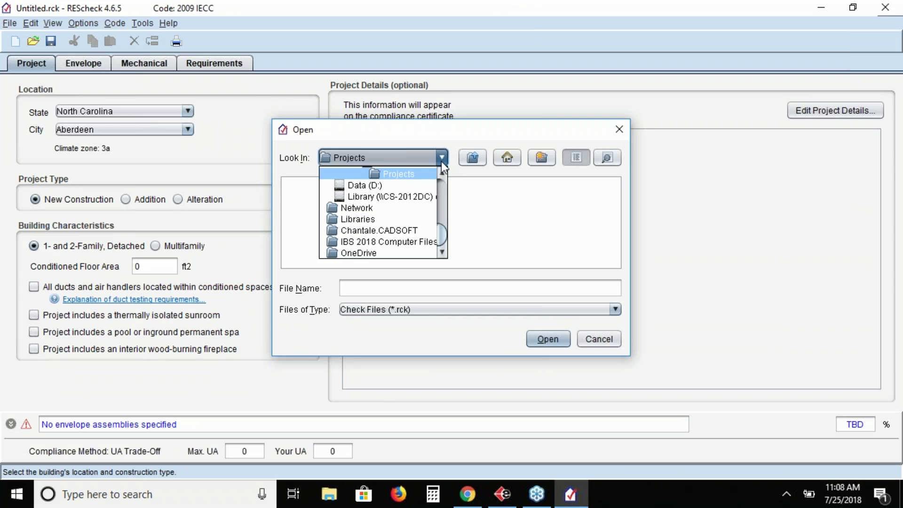
click(442, 172)
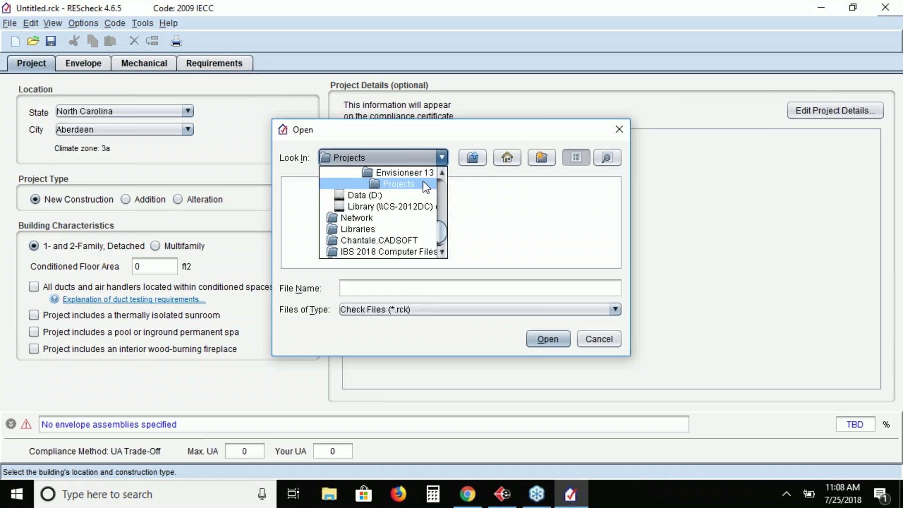
click(422, 182)
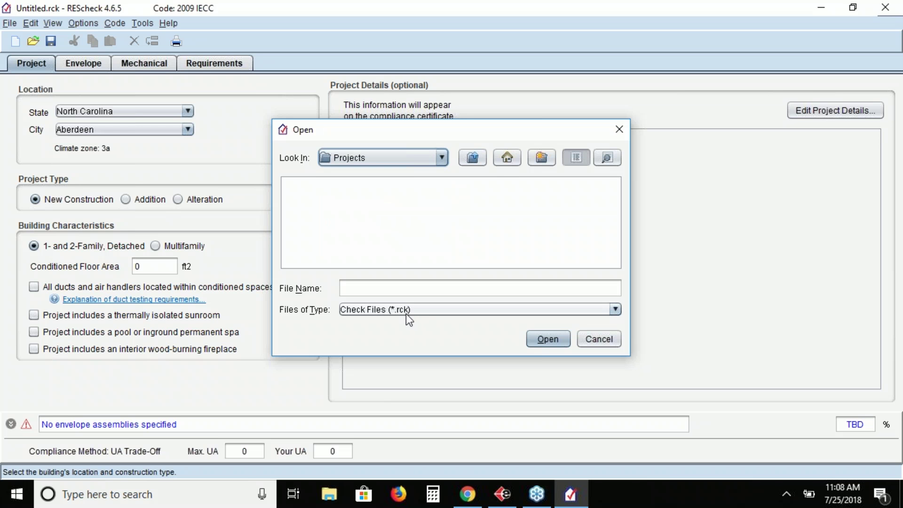
click(406, 312)
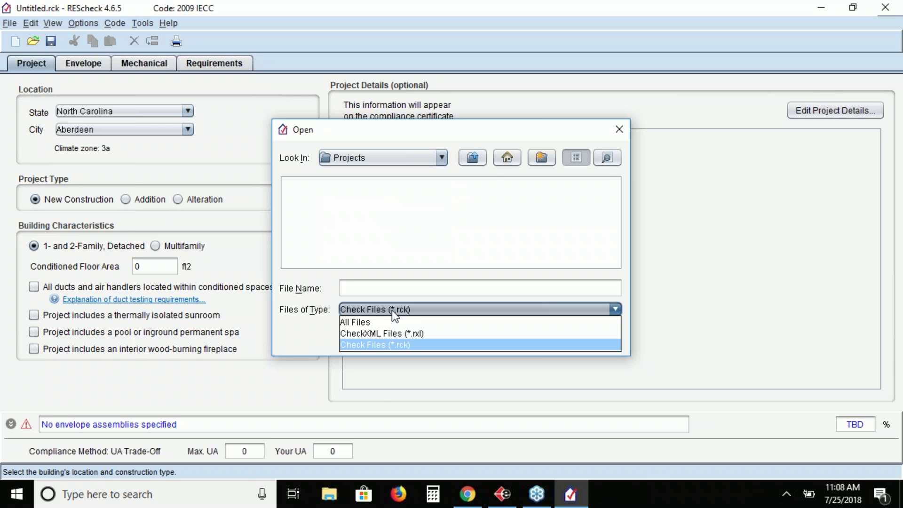
click(388, 336)
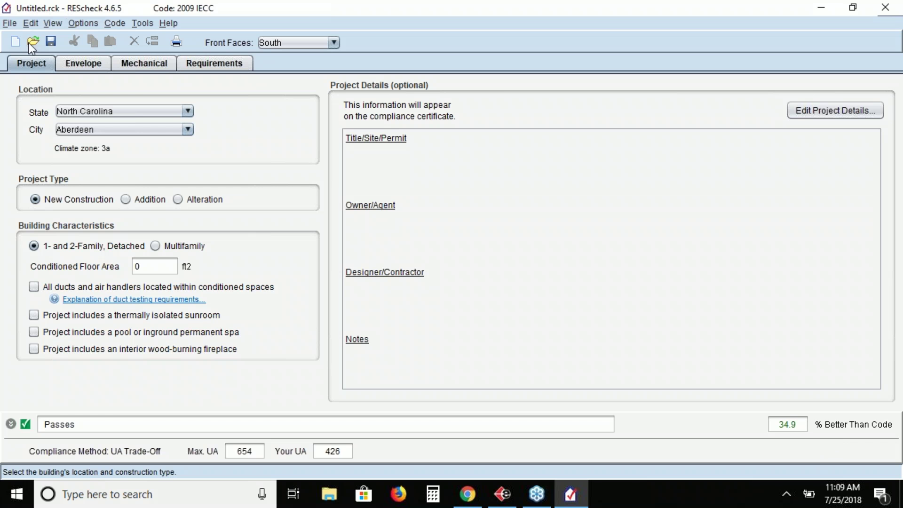
Show the building envelope and examine its full list of imported walls, windows and doors
click(80, 69)
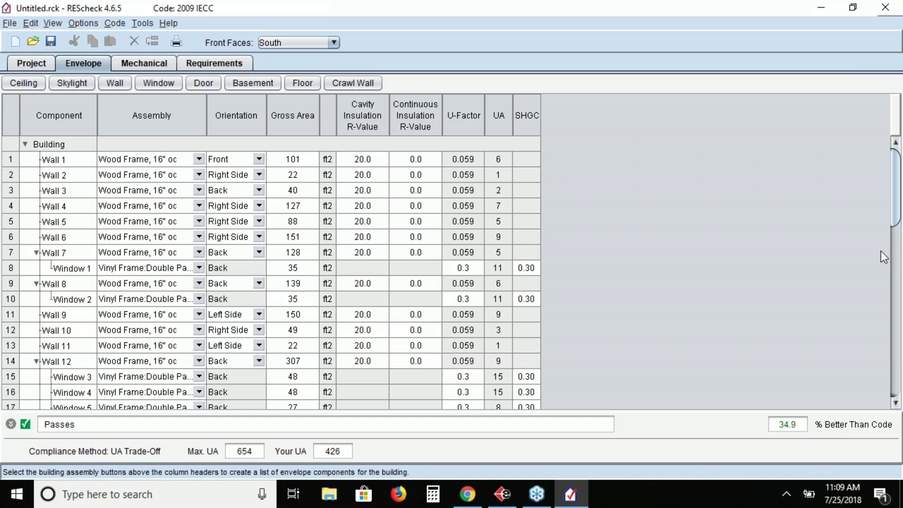
scroll(895, 251, down, 3)
drag(895, 250, 879, 398)
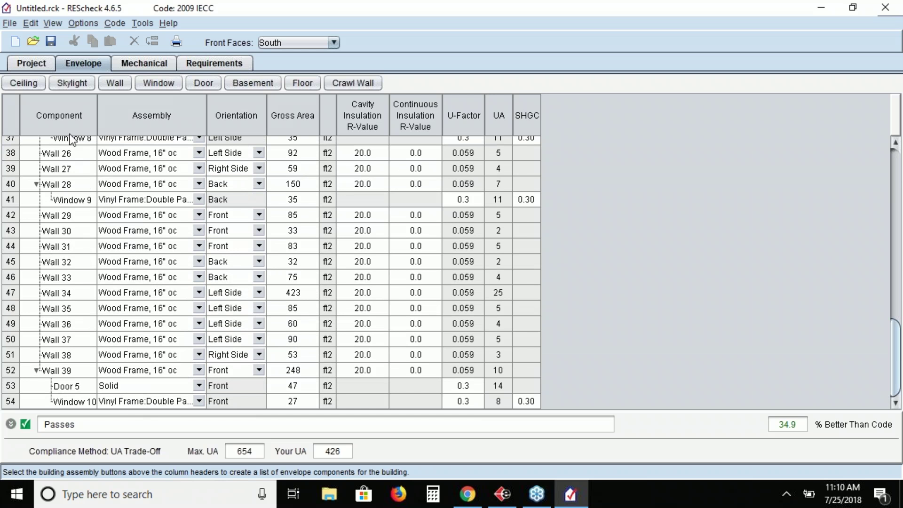
drag(896, 363, 871, 162)
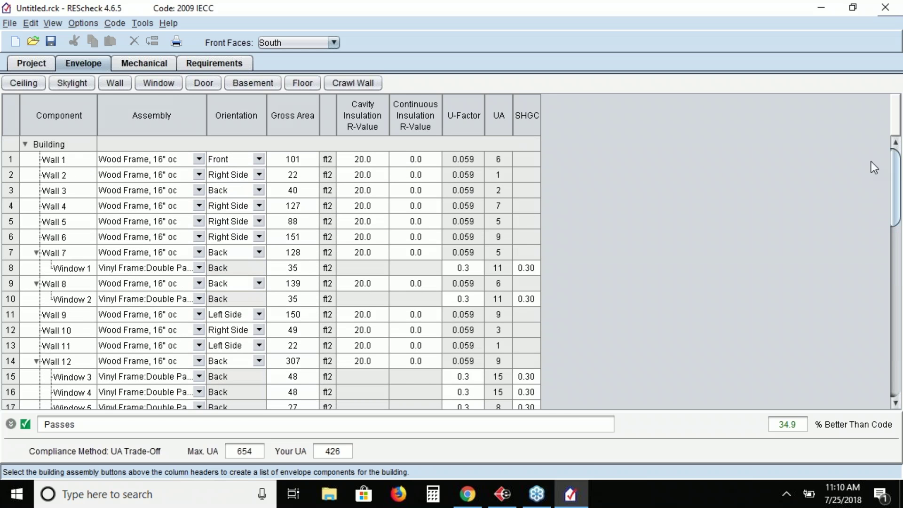
Switch to Envisioneer and examine ground floor wall panel 2 in the Wall Panels list
click(502, 503)
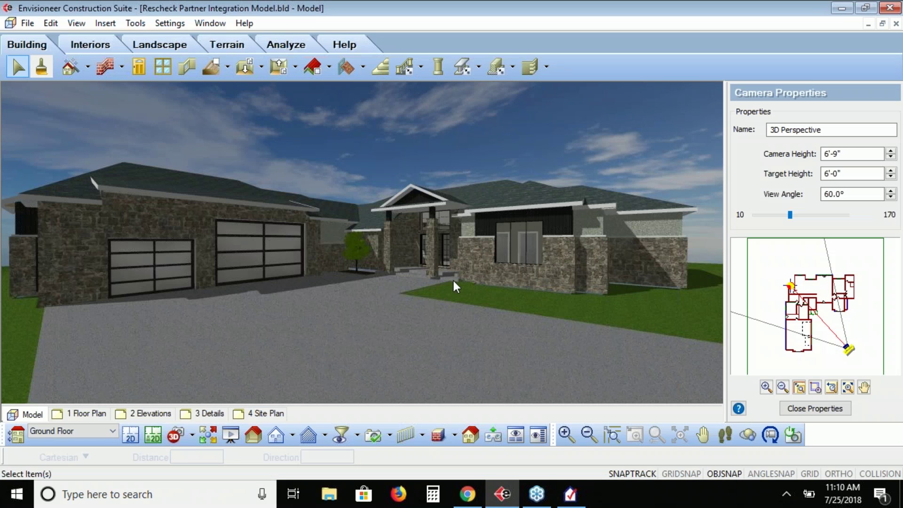
click(135, 25)
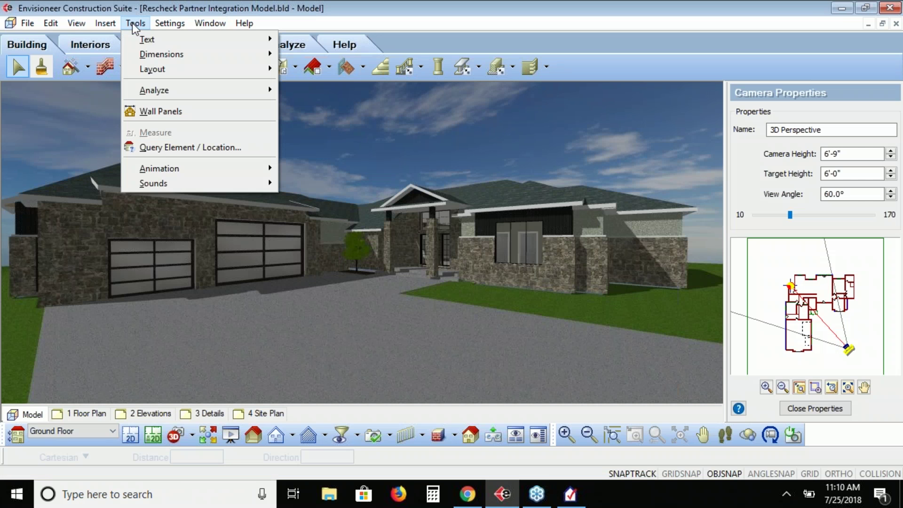
click(160, 113)
click(261, 152)
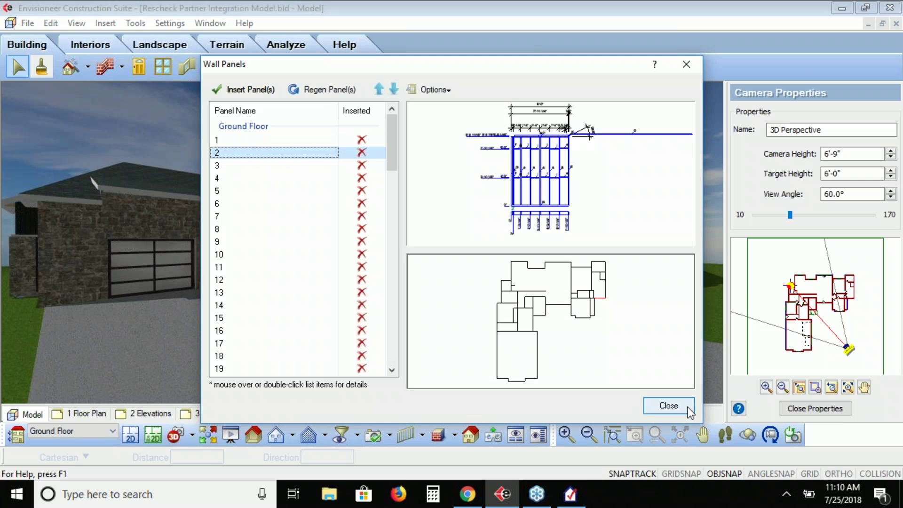
Return to REScheck and look through the envelope component table from start to end
click(570, 494)
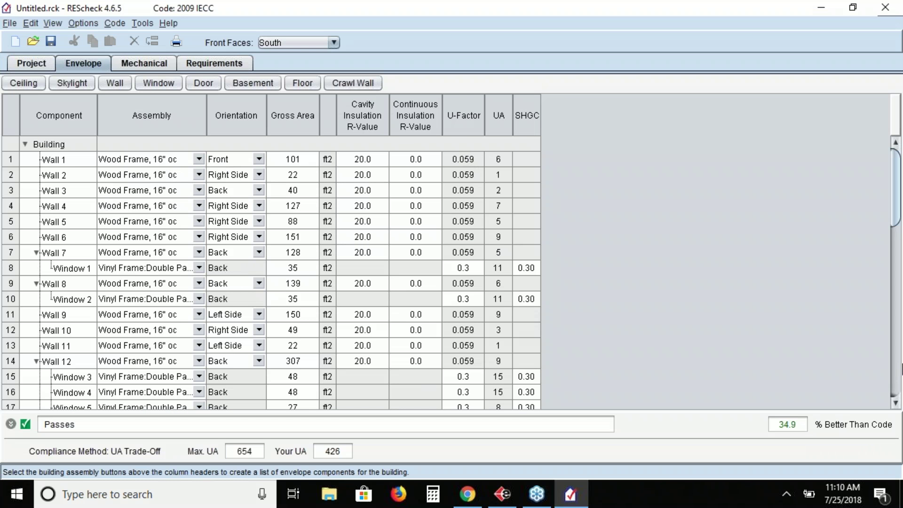
click(896, 374)
click(896, 321)
drag(896, 364, 891, 130)
mouse_move(896, 224)
mouse_down()
mouse_move(898, 272)
mouse_move(889, 210)
mouse_up()
Add a ceiling to the building and a window under Wall 1, leaving both assembly types unselected
click(33, 84)
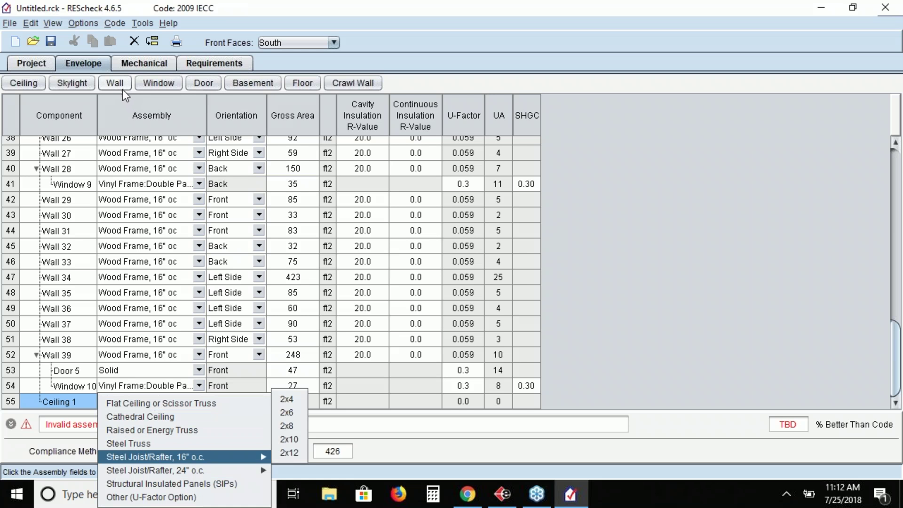
click(149, 82)
click(154, 83)
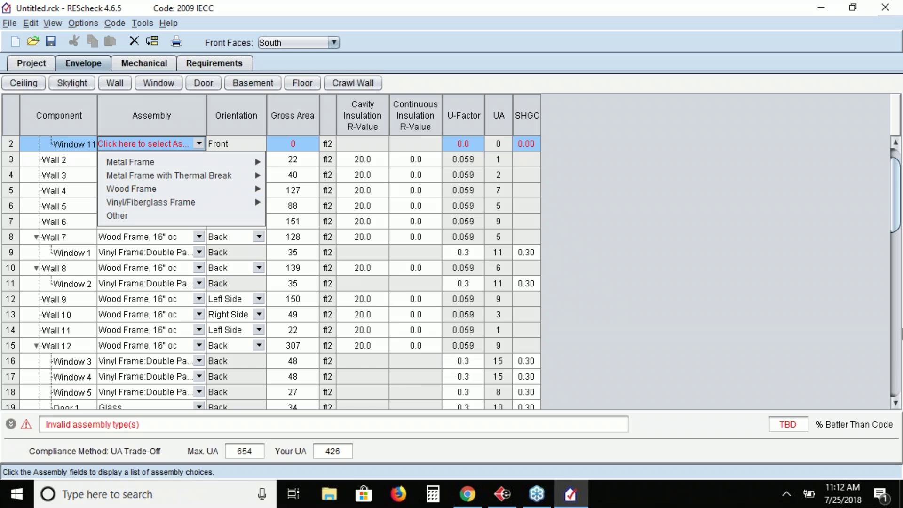
key(Escape)
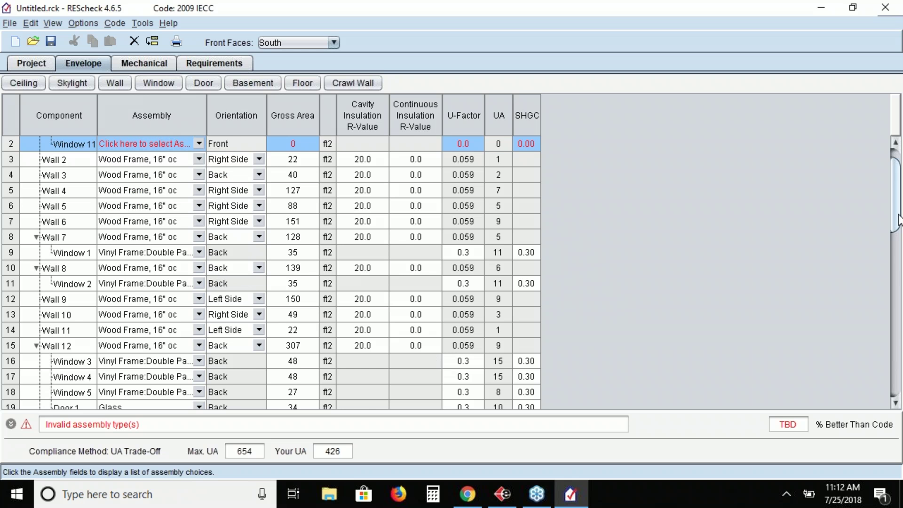
Delete the Ceiling 1 row at the end of the envelope table and select the Wall 38 row
drag(896, 241, 896, 400)
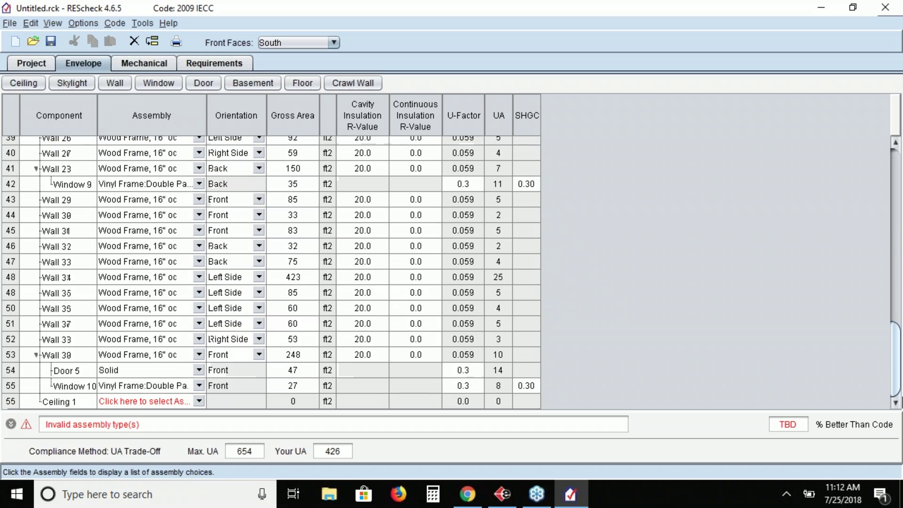
click(74, 404)
right_click(74, 405)
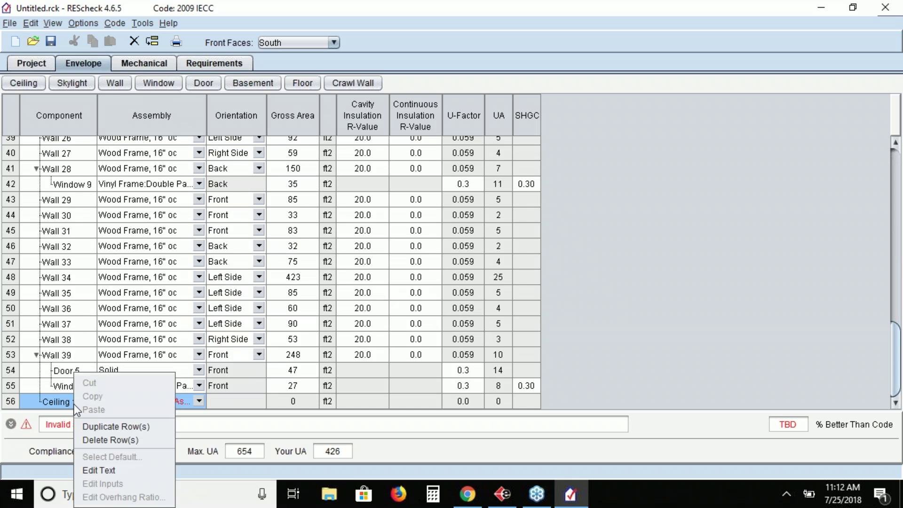
click(98, 440)
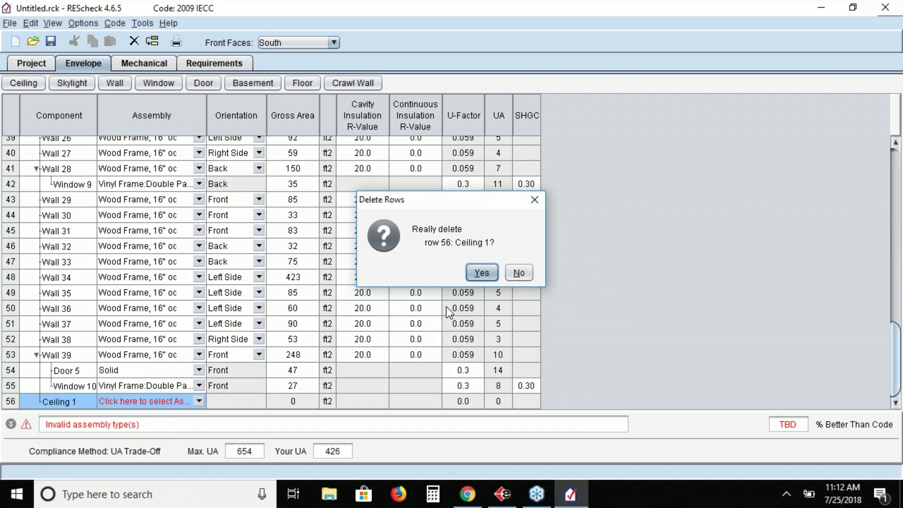
click(490, 276)
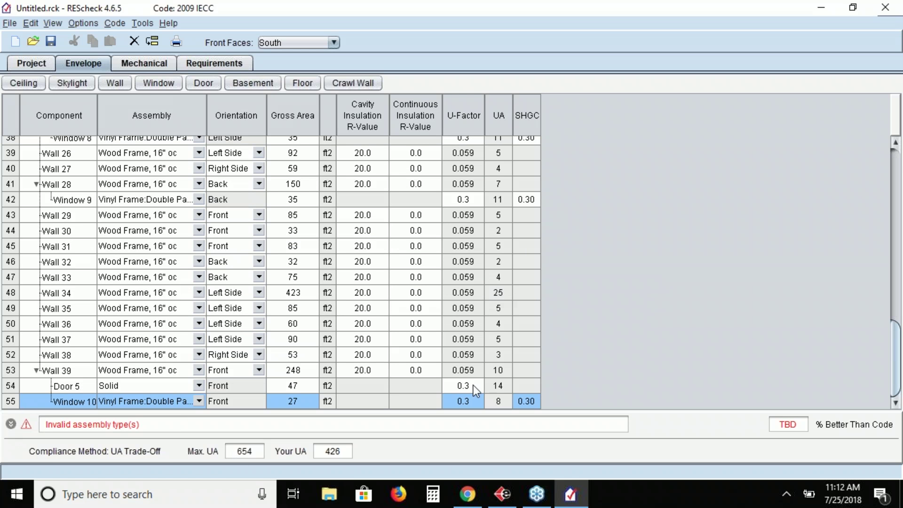
click(468, 360)
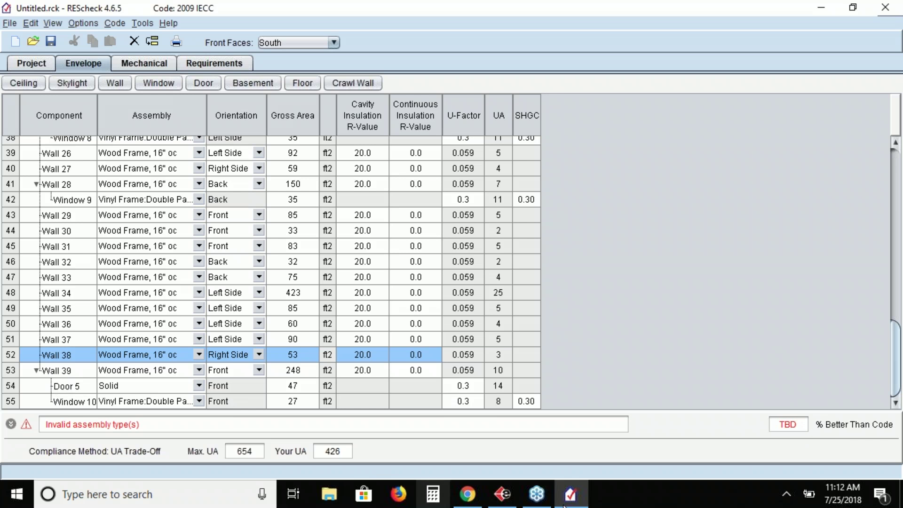
Switch to Envisioneer, fit the 2D ground floor plan in view and inspect the energy properties of the 2 x 6 Stucco w/ Stone Base wall
click(502, 494)
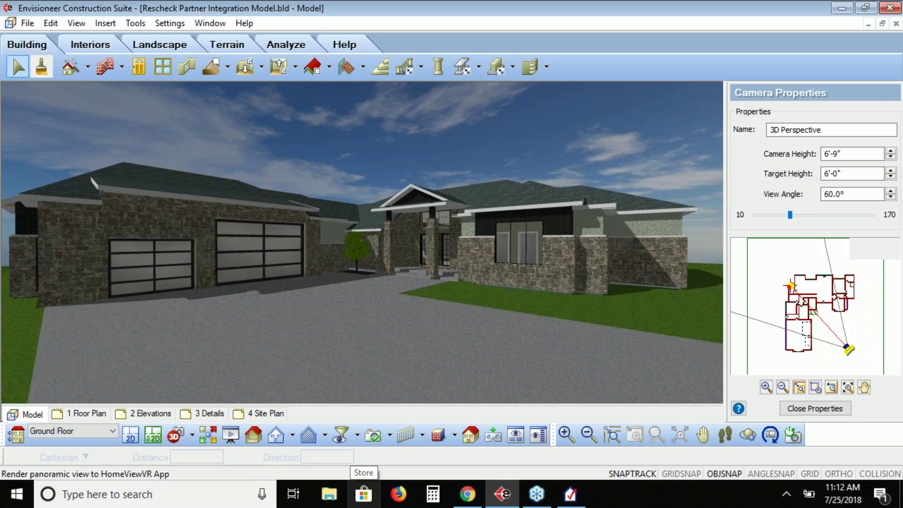
click(134, 438)
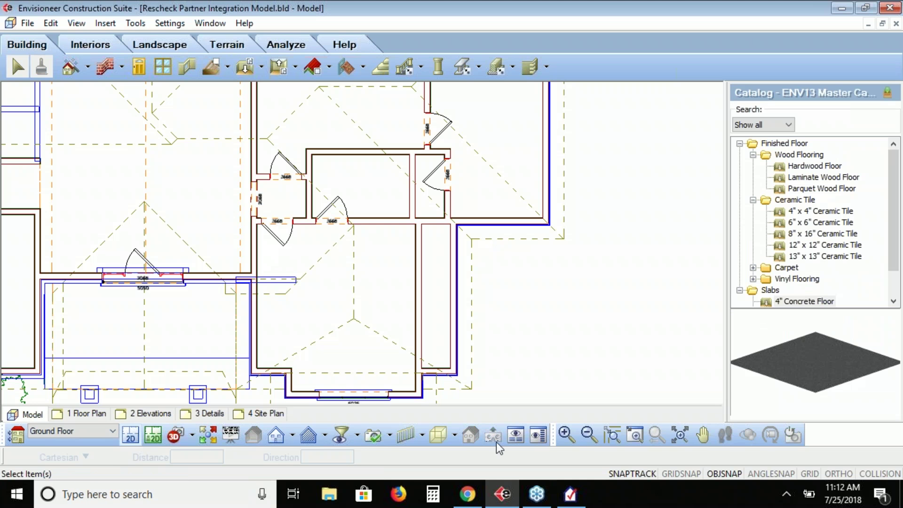
click(681, 435)
click(638, 437)
drag(463, 154, 256, 358)
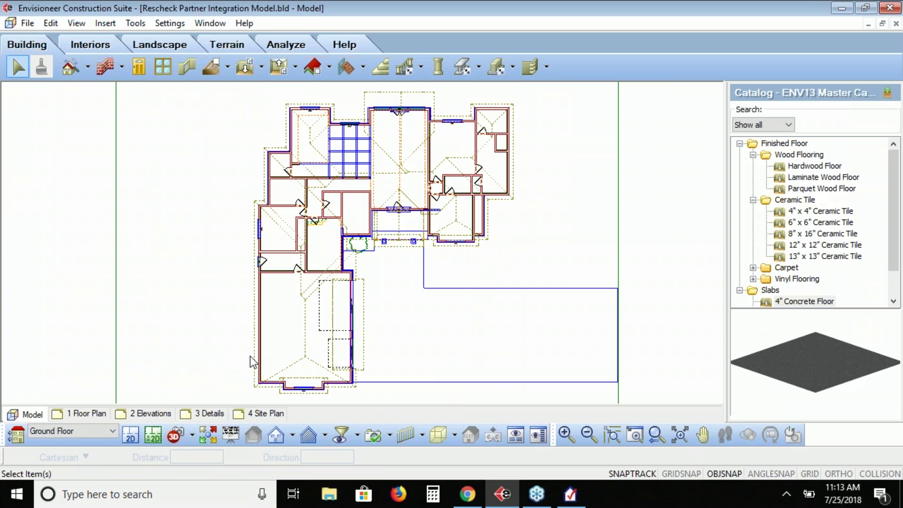
double_click(271, 386)
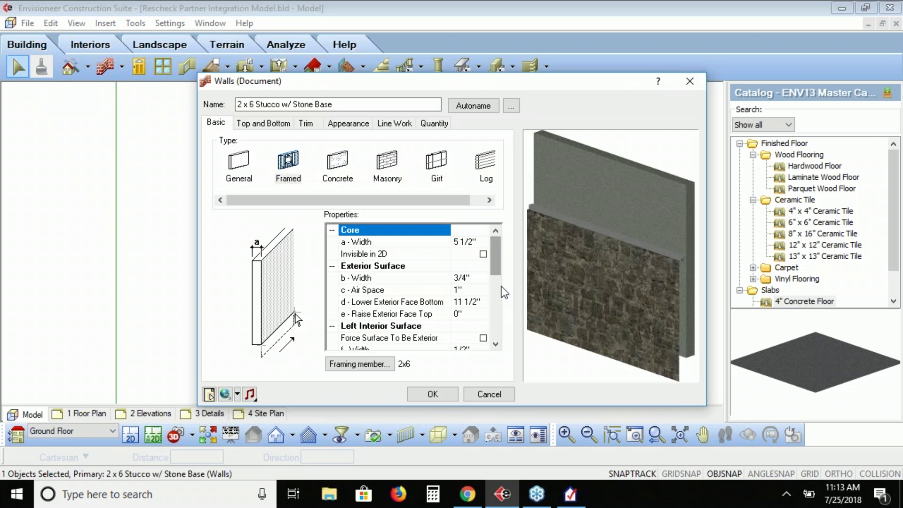
scroll(498, 293, down, 3)
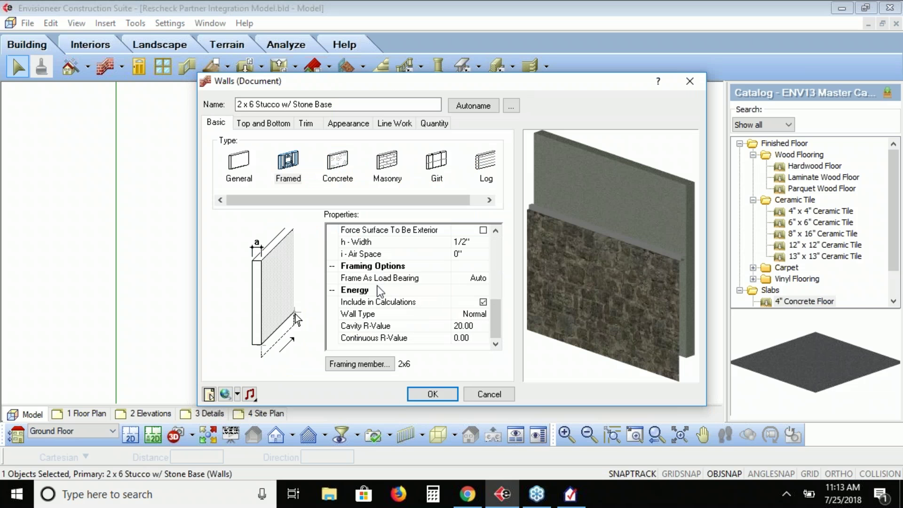
click(479, 394)
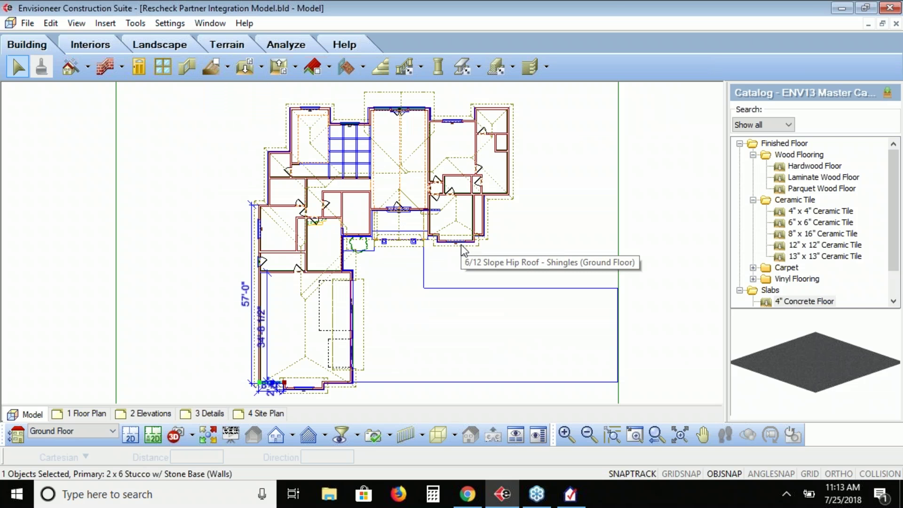
Inspect the energy properties of the 36" Wood Door at the front entry, leaving them as they are
double_click(396, 207)
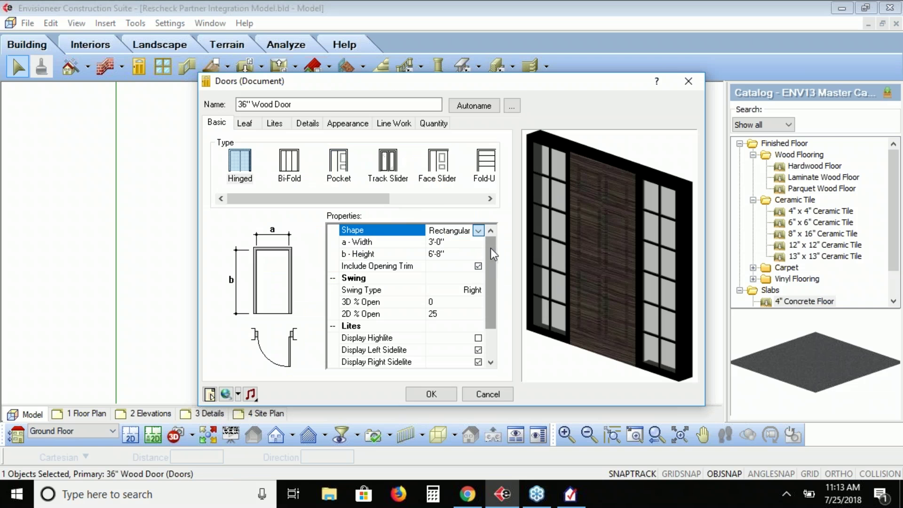
scroll(495, 352, down, 1)
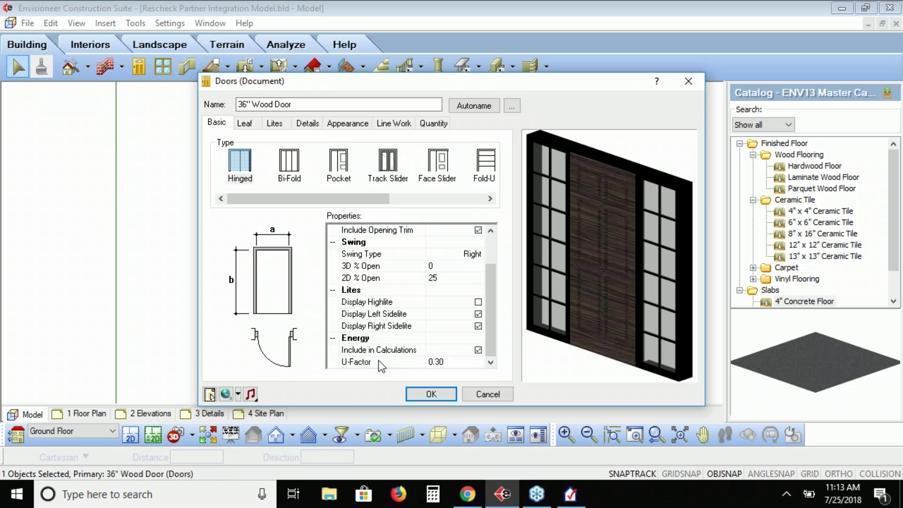
click(488, 394)
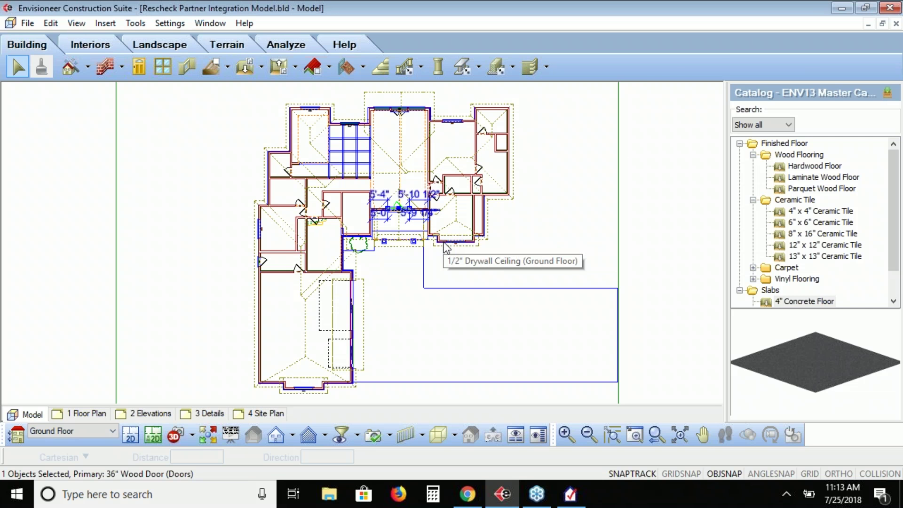
Inspect the energy properties of the 1/2" Drywall Ceiling on the ground floor without changing them
right_click(442, 242)
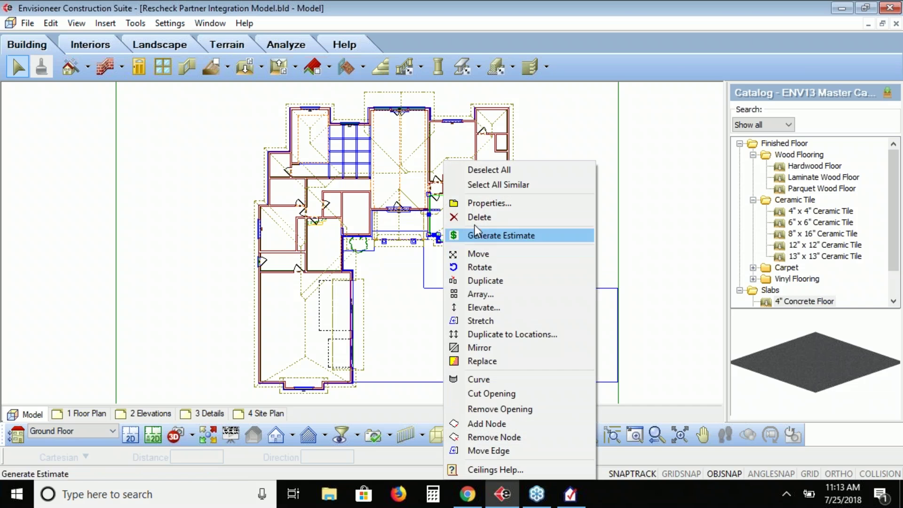
click(481, 204)
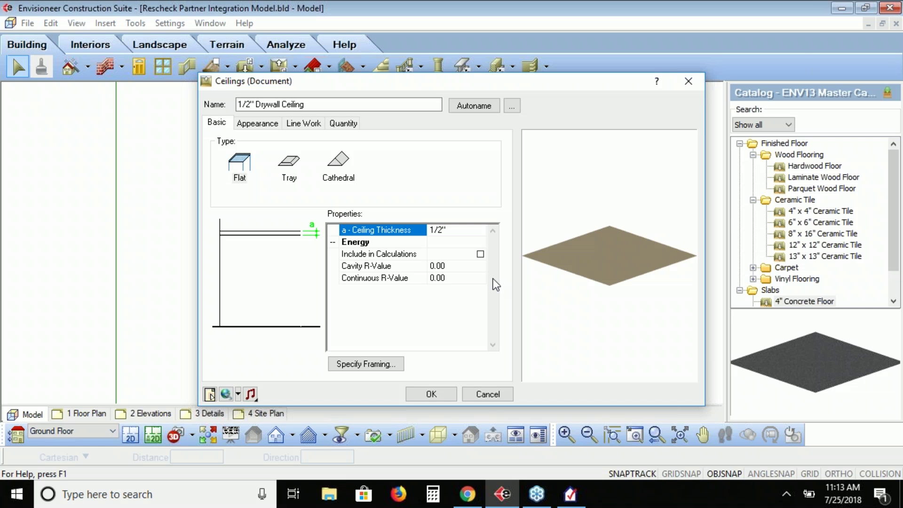
click(501, 402)
Show the Great Room camera view and inspect the energy properties of its Hardwood Floor
click(191, 435)
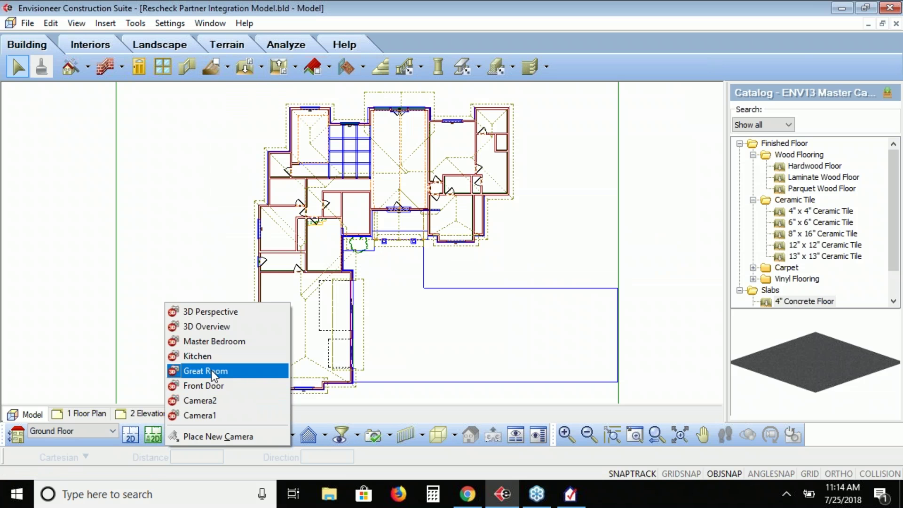
click(210, 371)
right_click(436, 351)
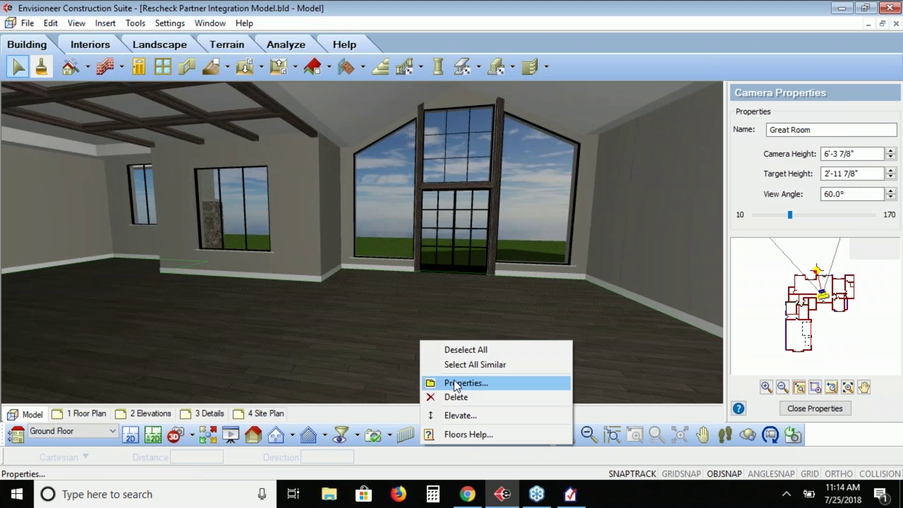
click(453, 382)
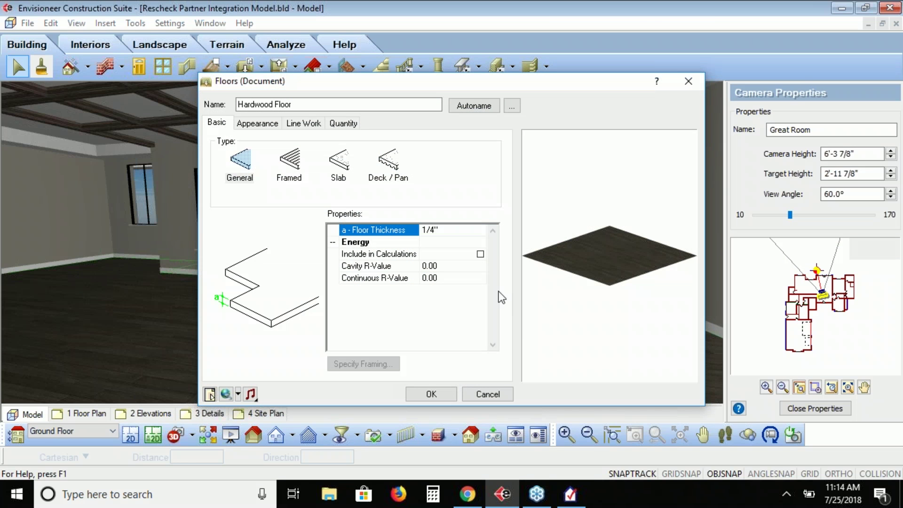
click(406, 244)
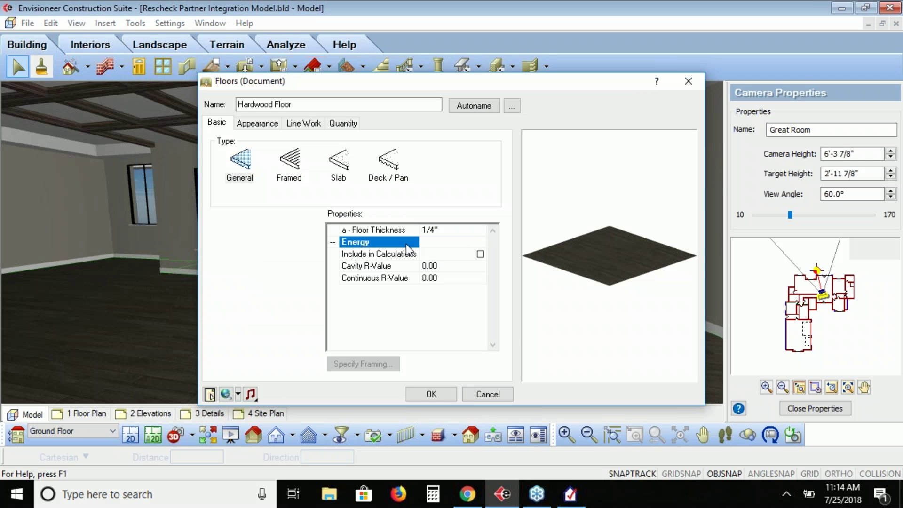
Switch to REScheck and on to the browser, and look through the REScheck page on energycodes.gov
click(571, 494)
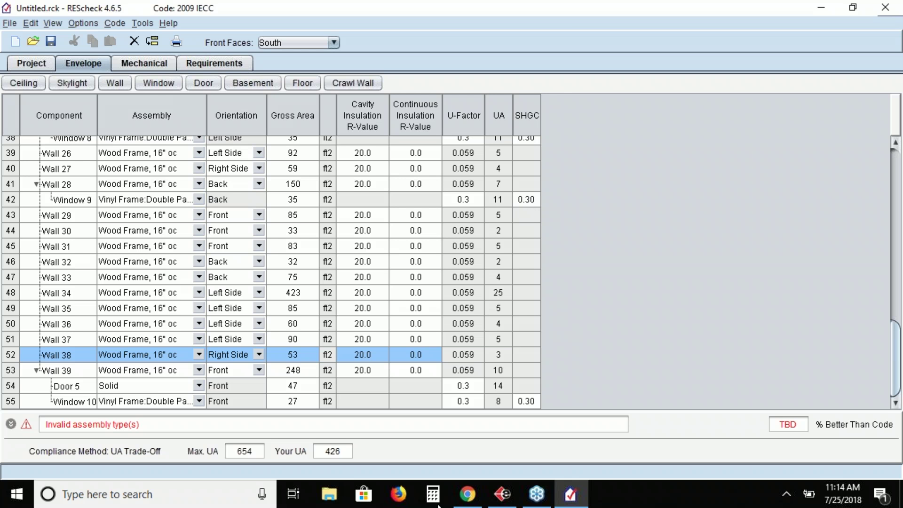
mouse_move(479, 504)
key(alt+Tab)
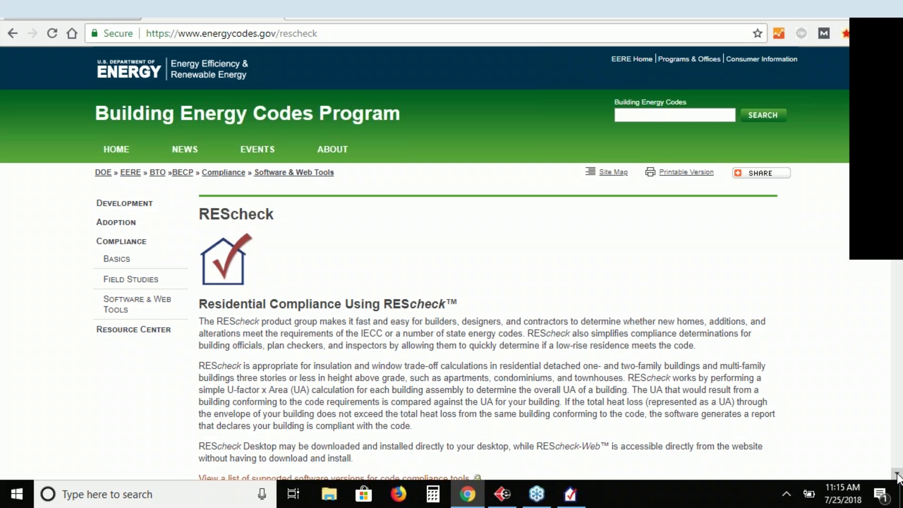
scroll(648, 265, down, 7)
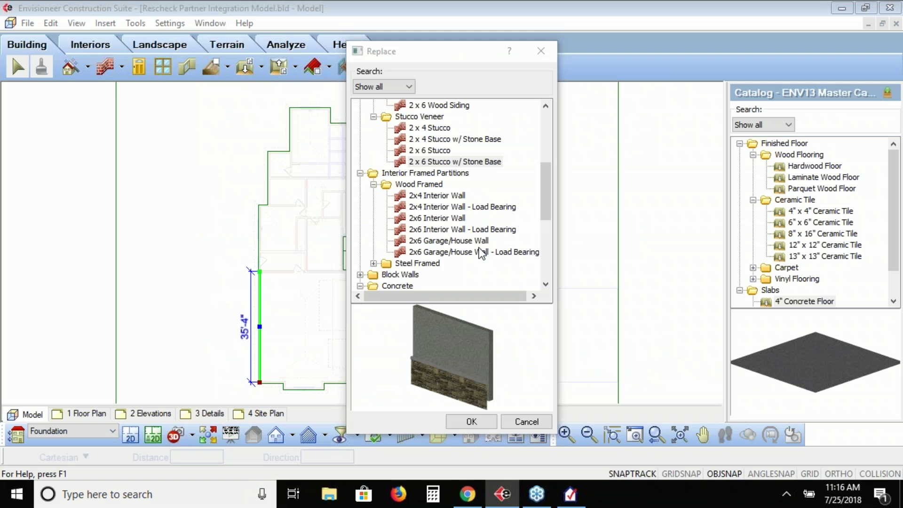
Replace the selected 35'-4" foundation wall with the 10" Concrete Wall from the Poured Concrete group
scroll(546, 211, down, 5)
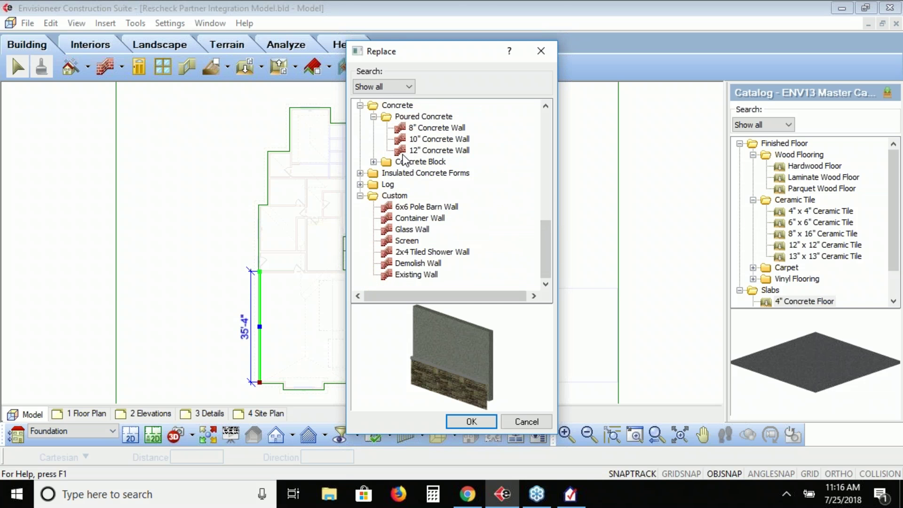
click(437, 140)
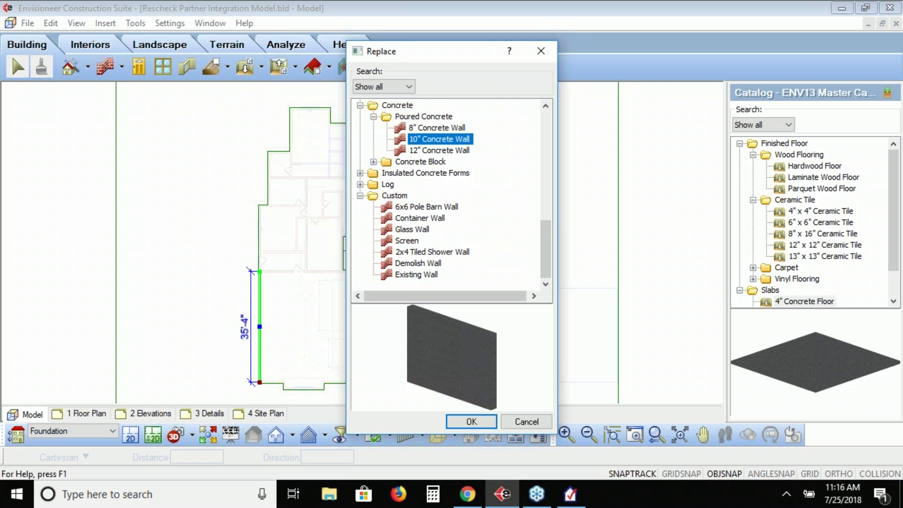
click(461, 423)
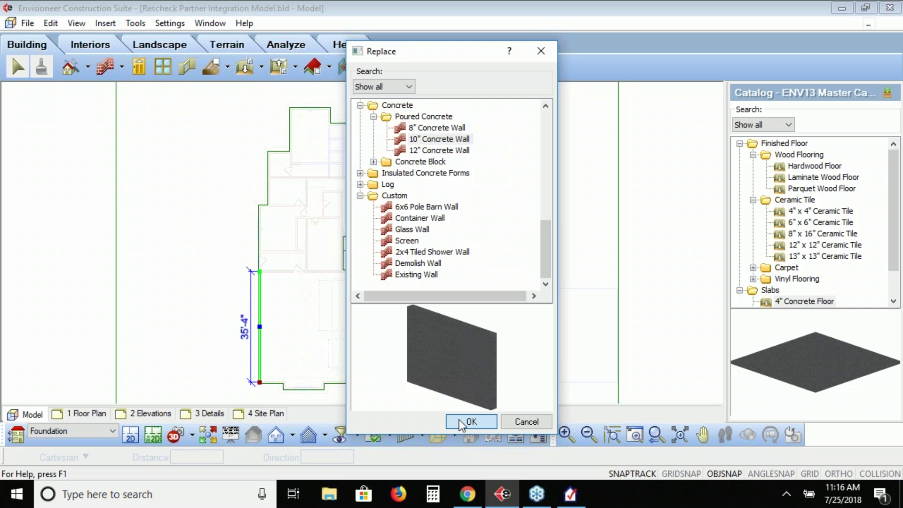
Set the cavity R-value of the 10" concrete foundation wall to 30 and review its energy wall type options
right_click(262, 320)
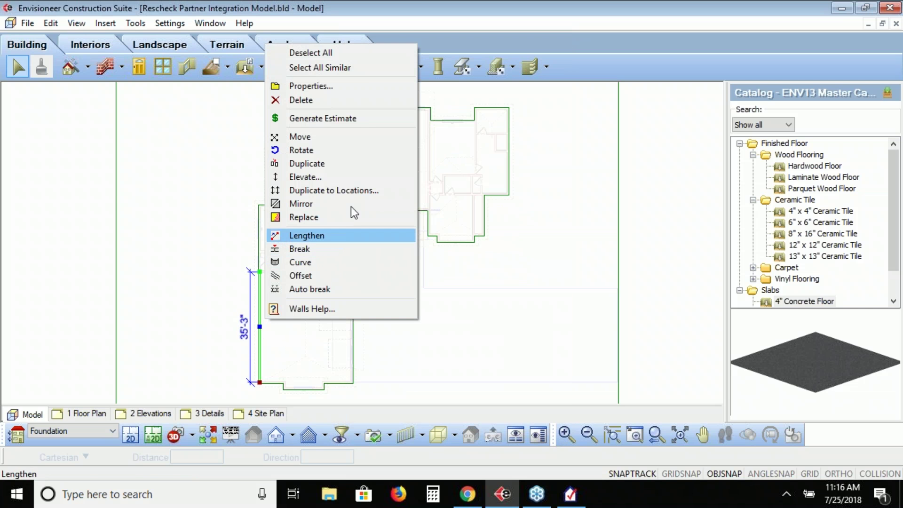
click(348, 87)
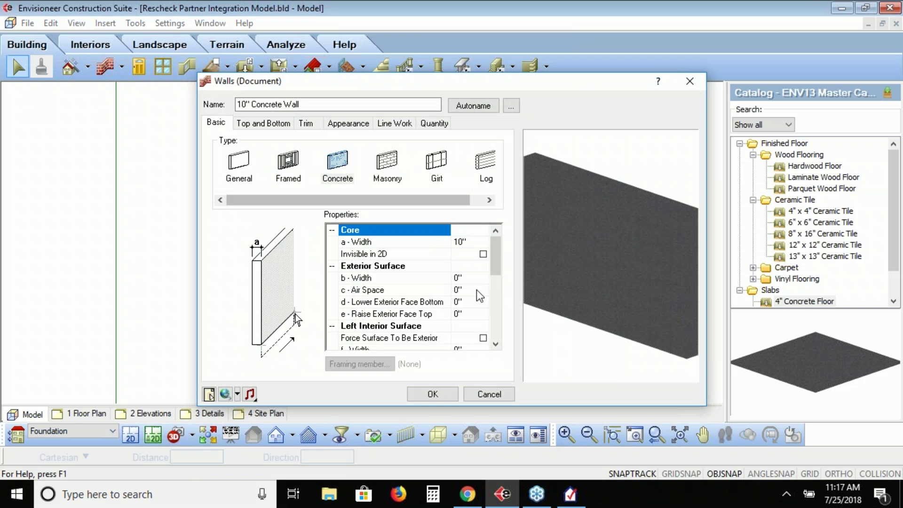
scroll(505, 343, down, 3)
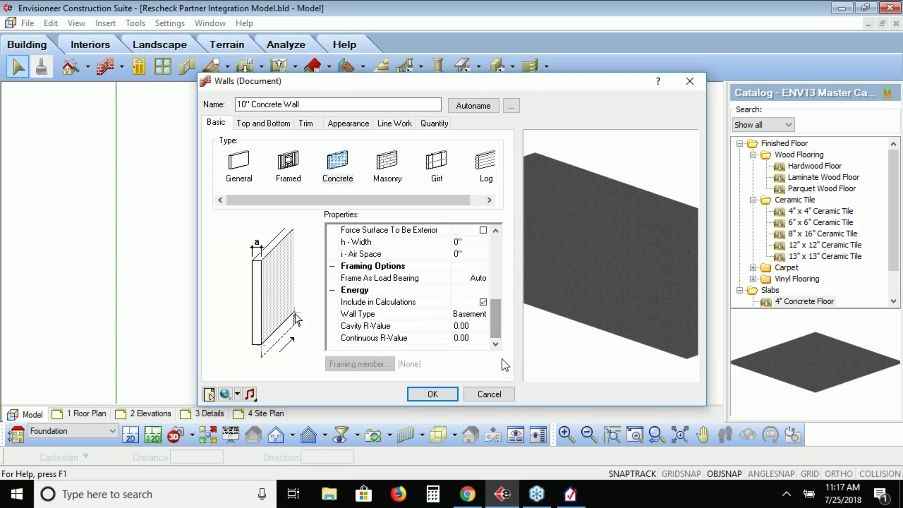
click(463, 326)
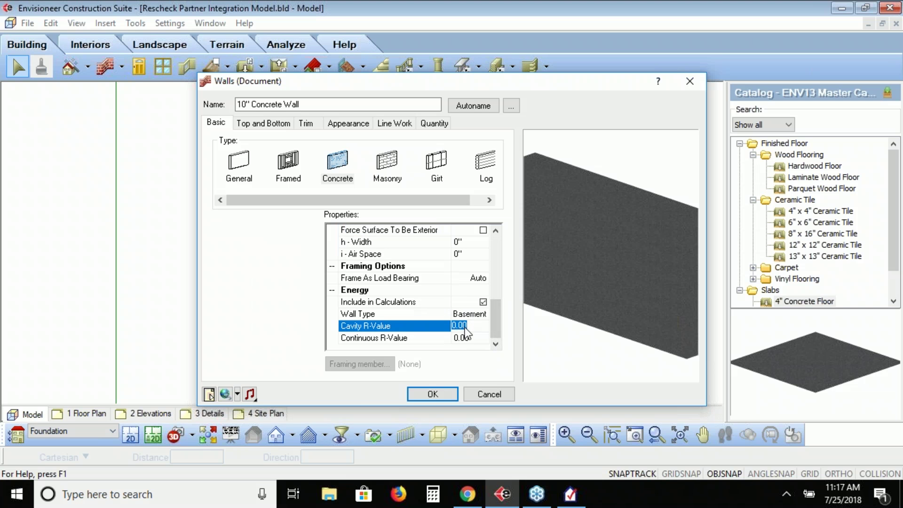
text(30)
key(Tab)
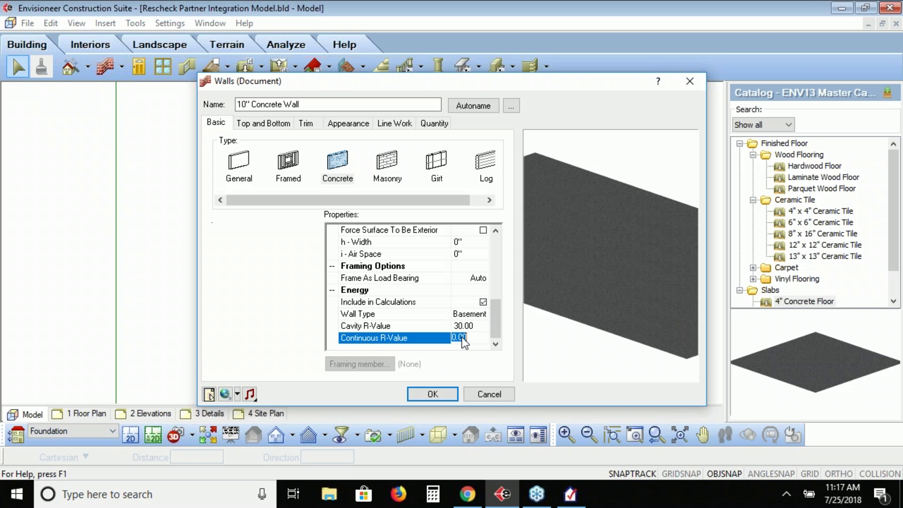
click(479, 313)
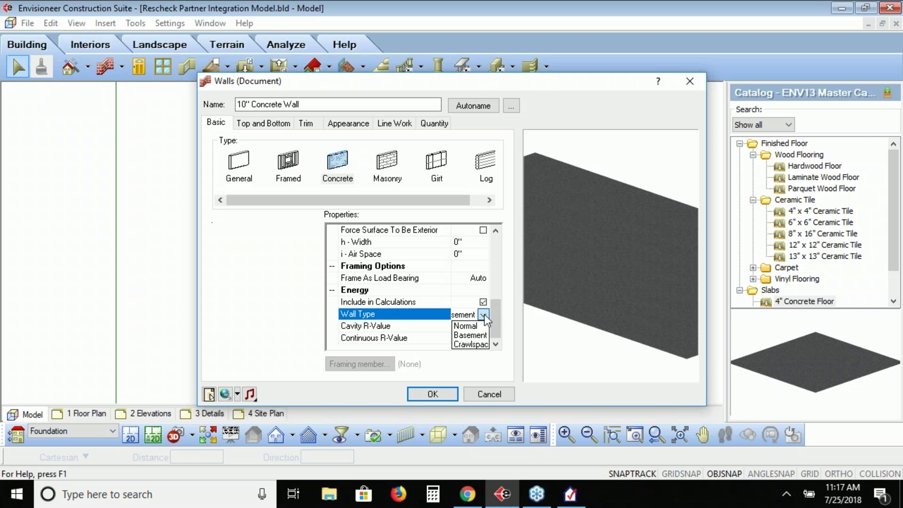
click(400, 326)
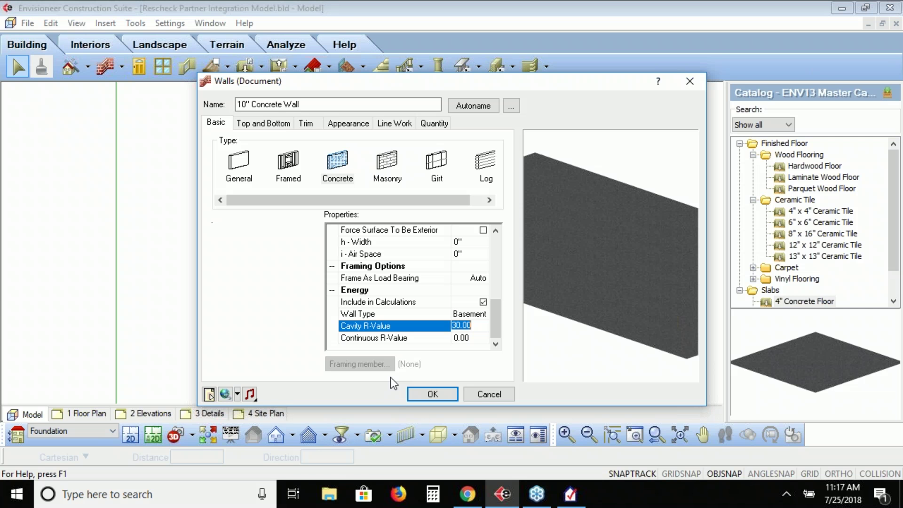
click(441, 394)
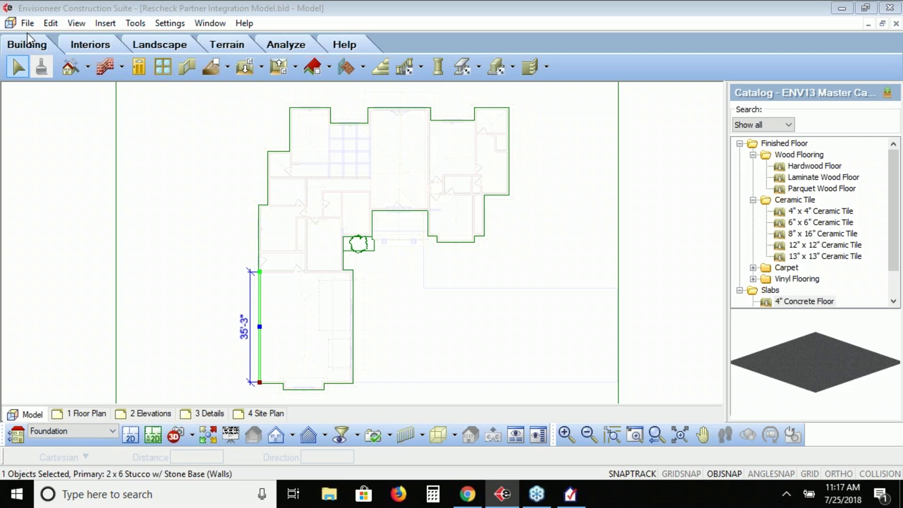
Export the model to REScheck as an XML file named Basement in the Projects folder
click(143, 24)
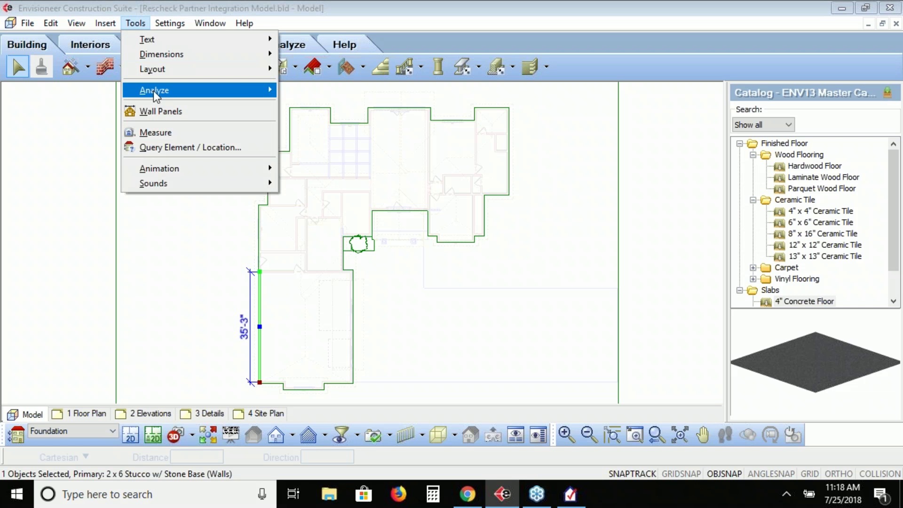
mouse_move(153, 91)
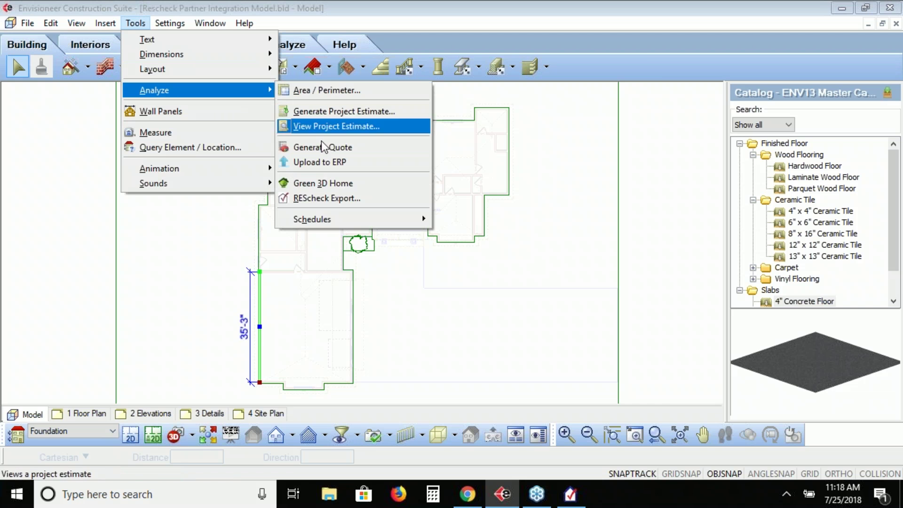
click(325, 199)
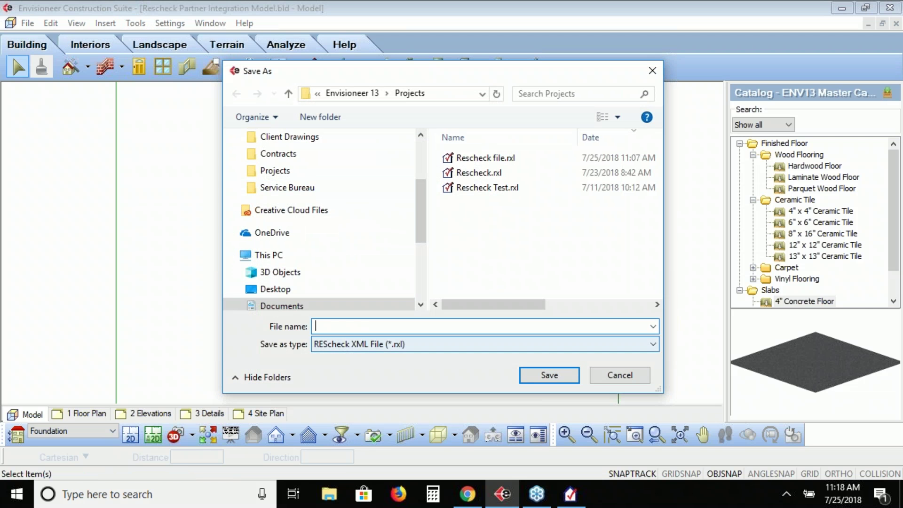
text(Basement)
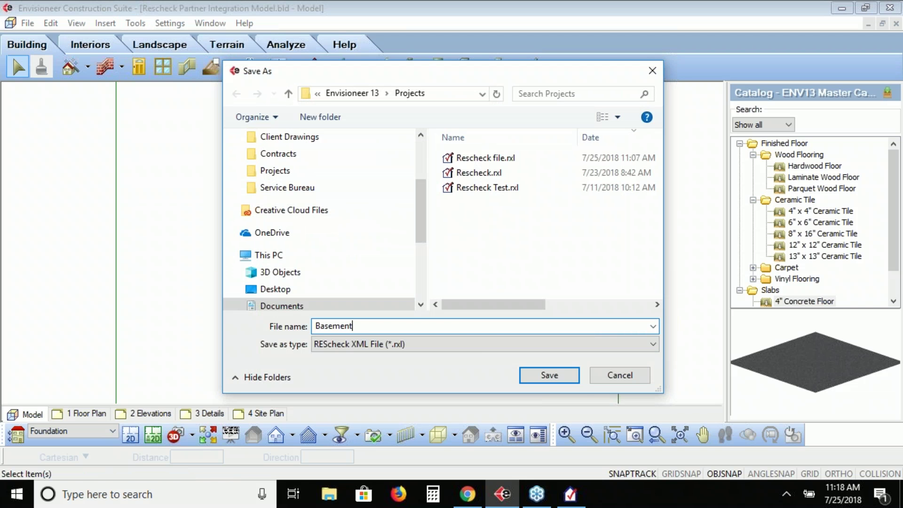
click(545, 377)
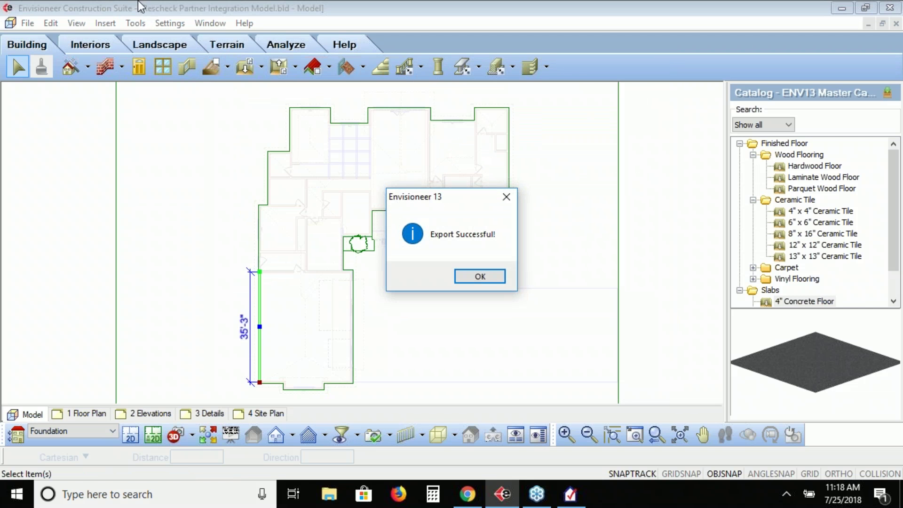
click(479, 278)
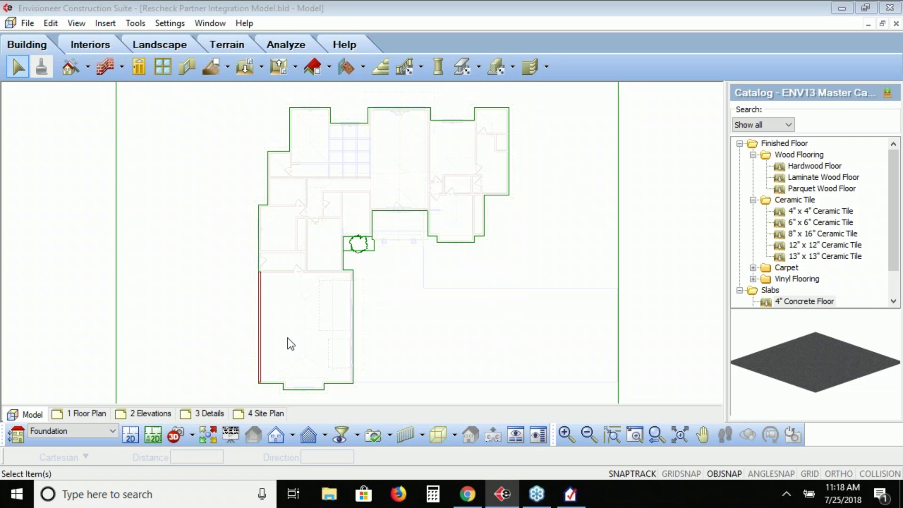
Review the basic properties of the 10" concrete foundation wall and close them
double_click(262, 334)
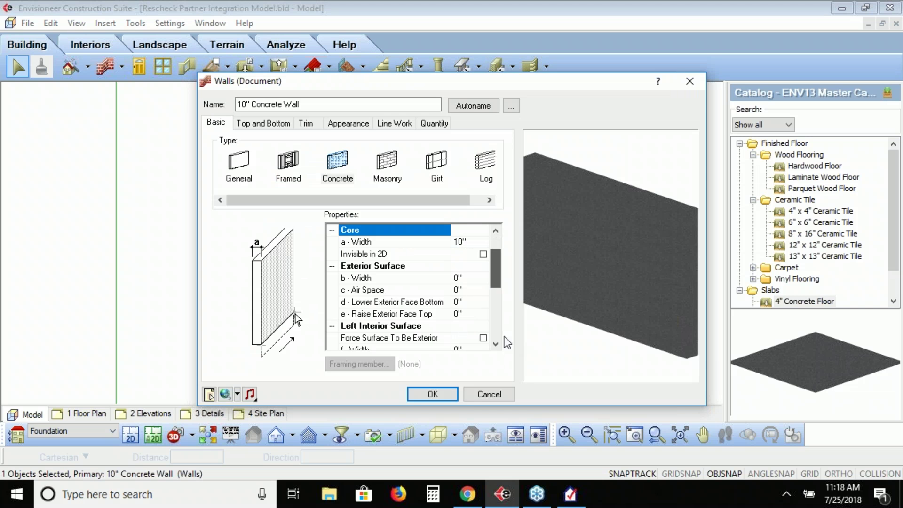
scroll(496, 329, down, 5)
click(454, 399)
Switch to REScheck and open the CheckXML file Basement.rxl from the Projects folder, discarding changes to the current file
click(571, 494)
click(14, 23)
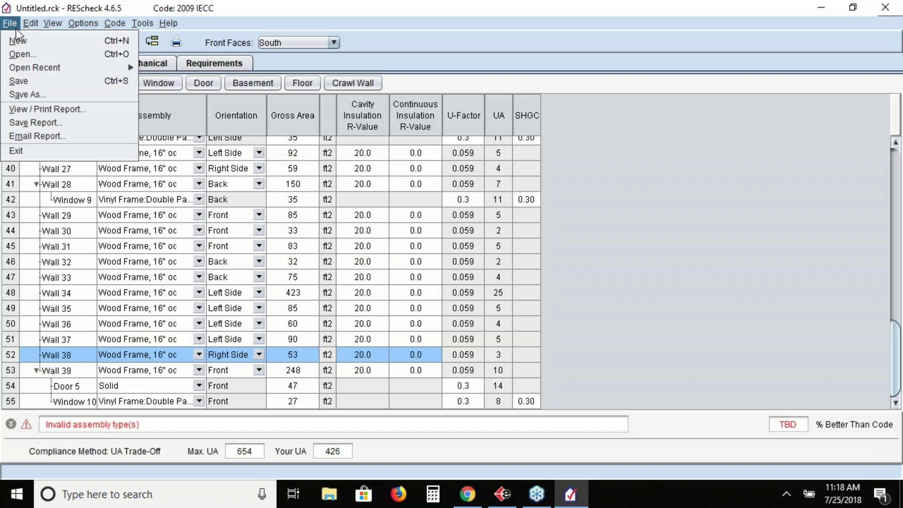
click(24, 55)
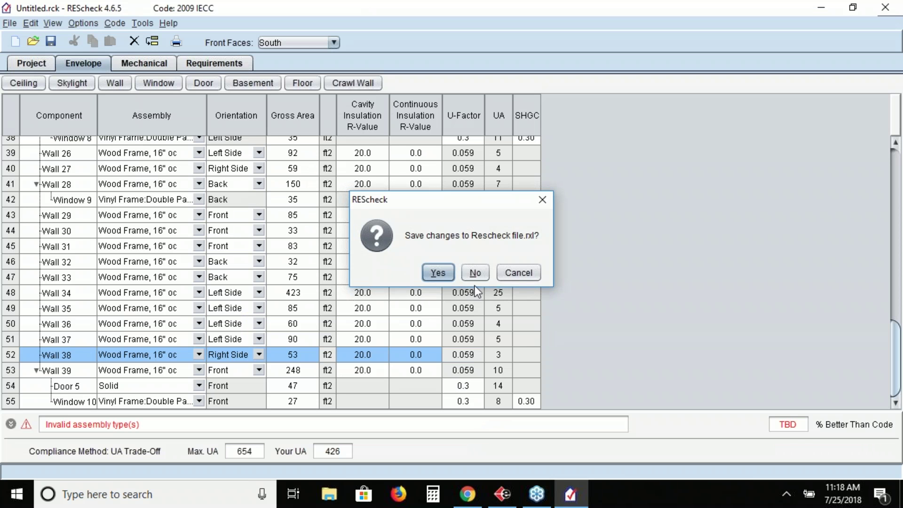
click(475, 272)
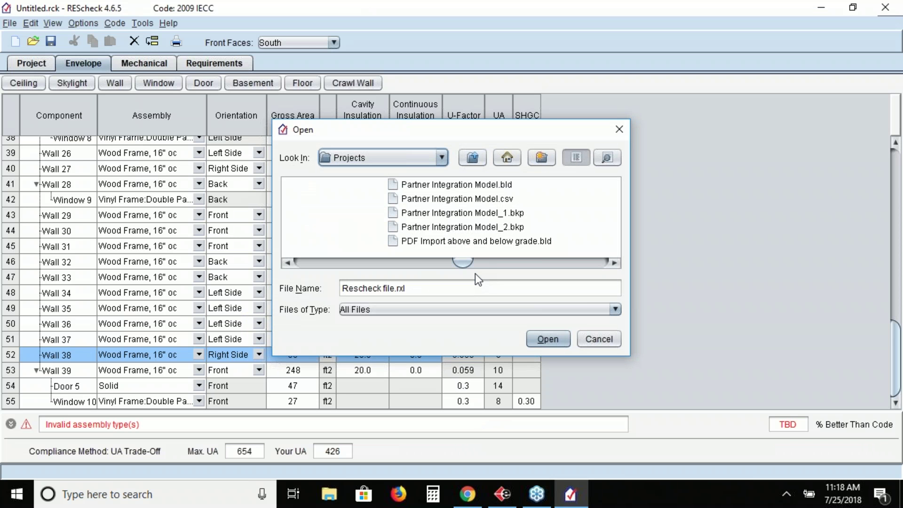
click(442, 308)
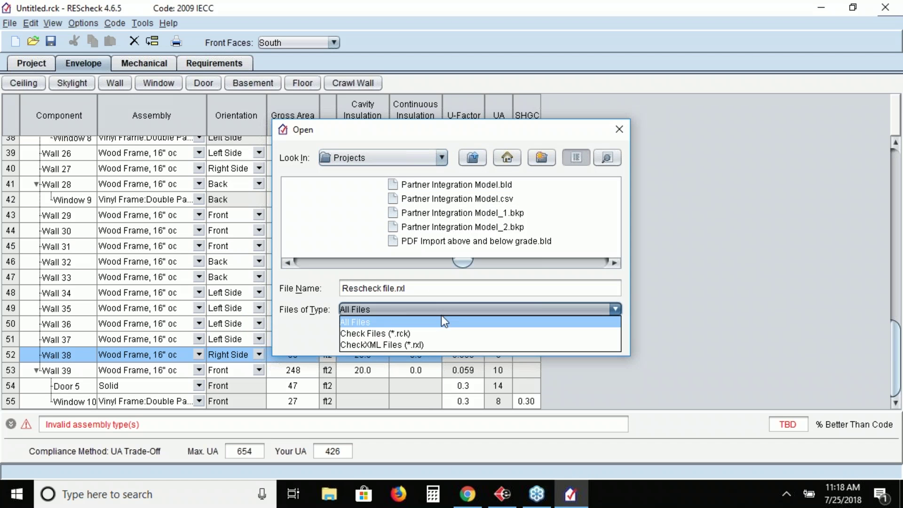
click(441, 344)
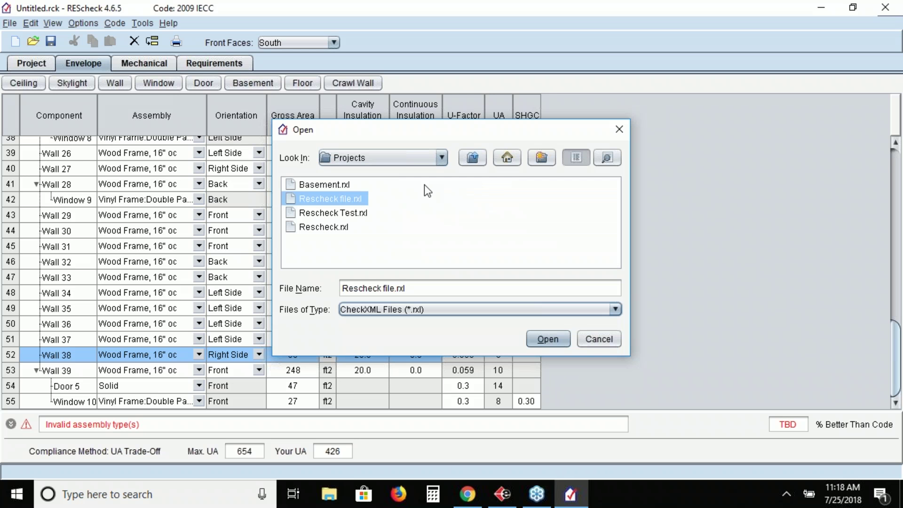
click(334, 184)
click(547, 340)
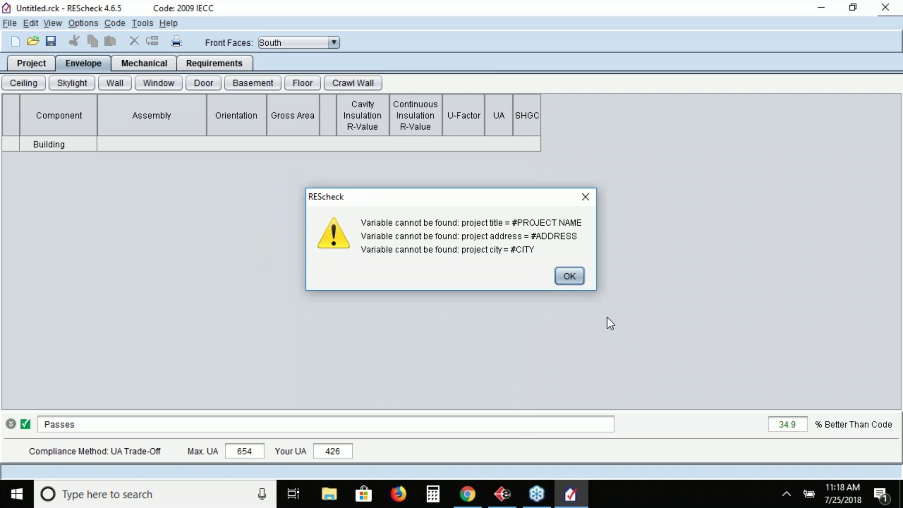
Switch to Envisioneer, check the project name, address and city fields in the Project Manager, and return to REScheck
click(518, 501)
click(27, 23)
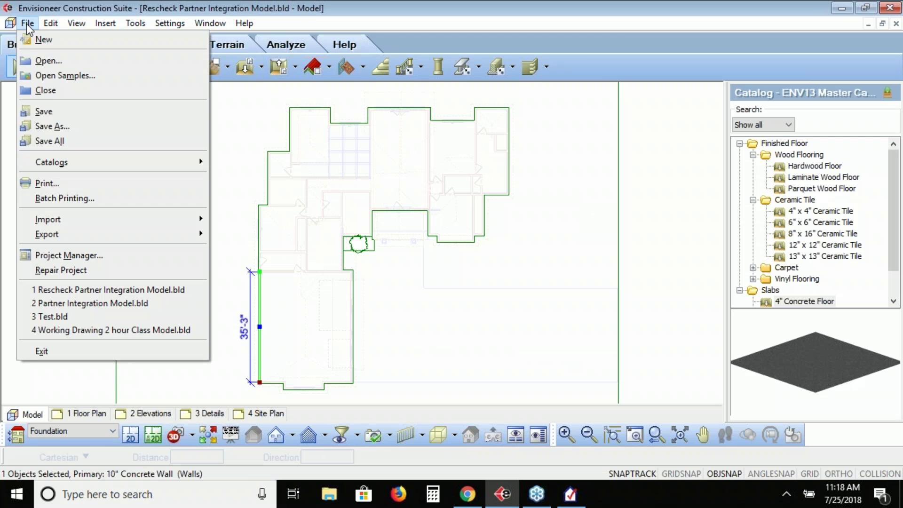
click(58, 255)
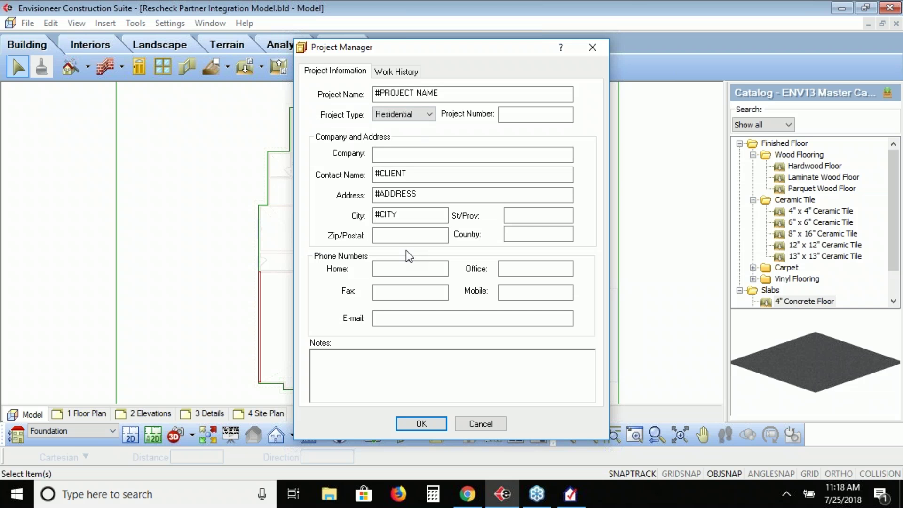
click(480, 424)
click(569, 495)
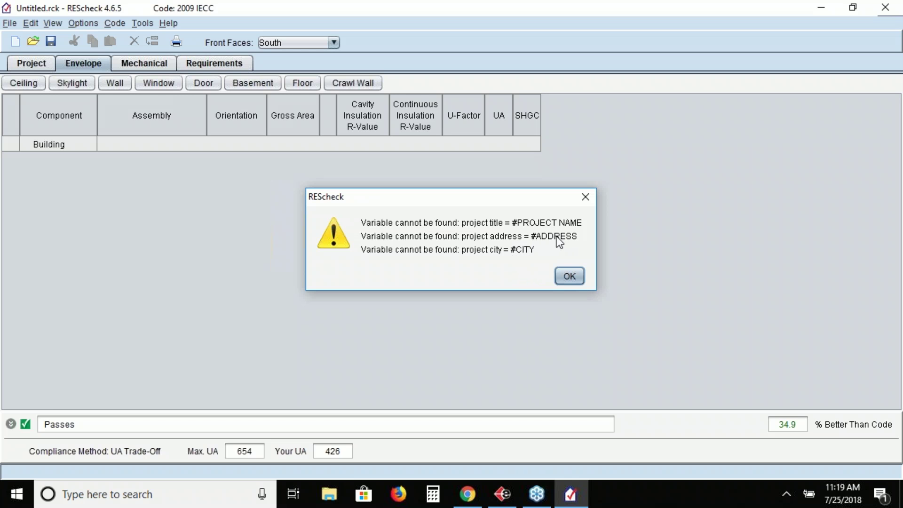
Dismiss the missing-variable warning and look through the imported envelope components for the basement wall
click(570, 276)
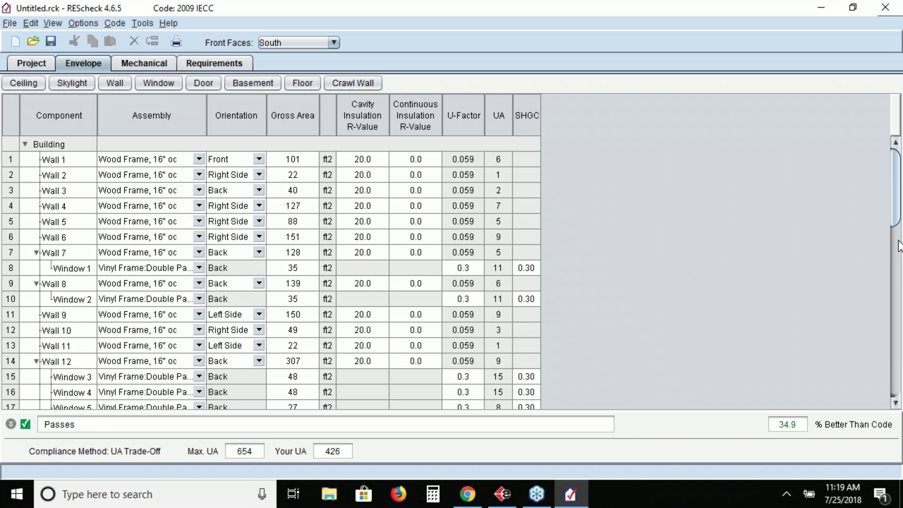
drag(896, 221, 897, 402)
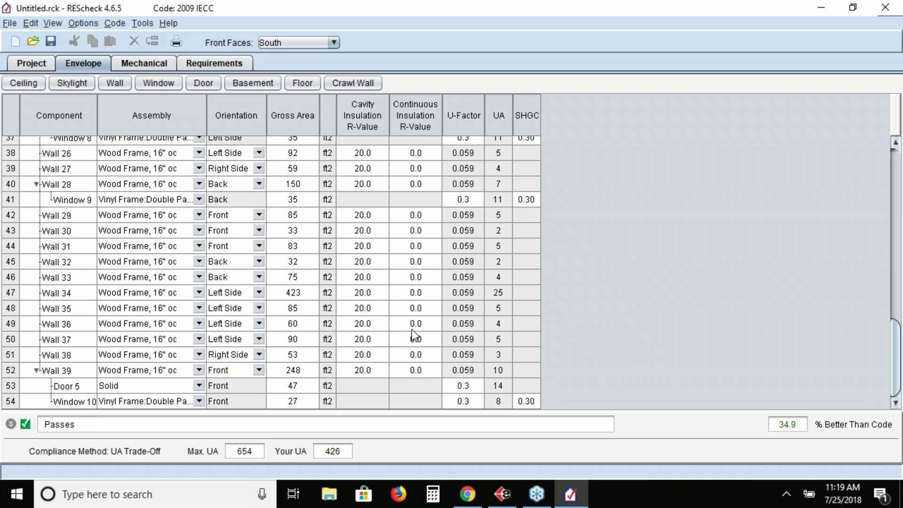
drag(901, 364, 877, 372)
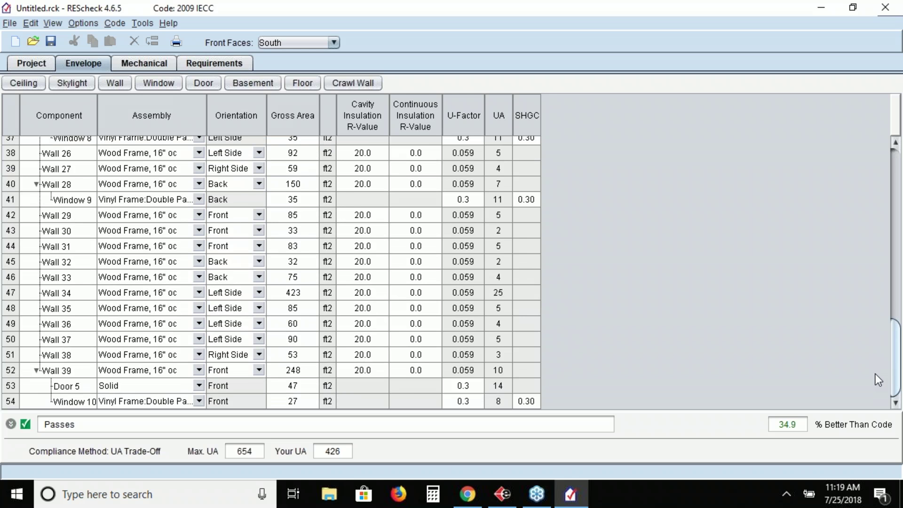
drag(876, 373, 801, 112)
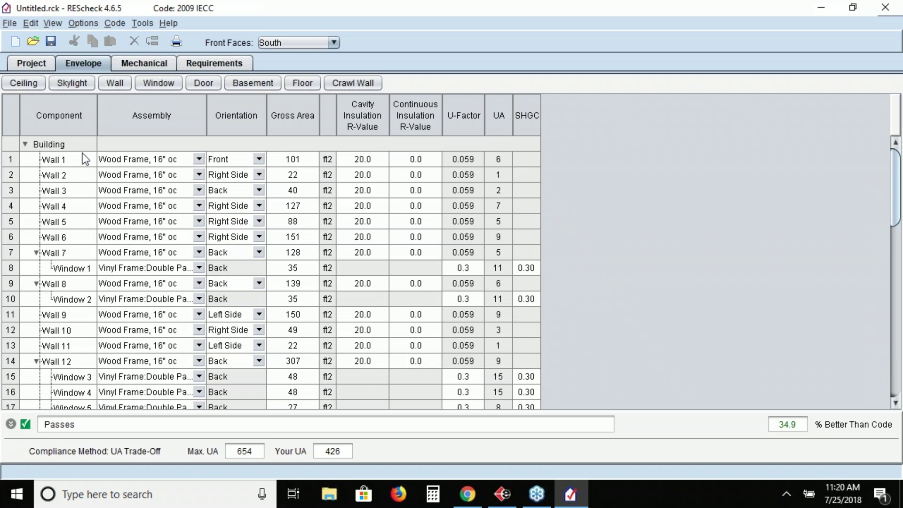
click(29, 146)
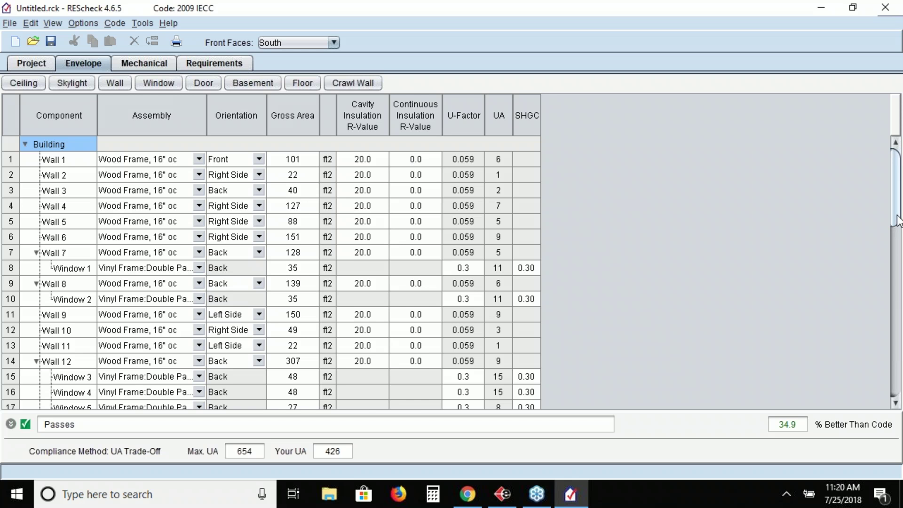
drag(898, 226, 867, 144)
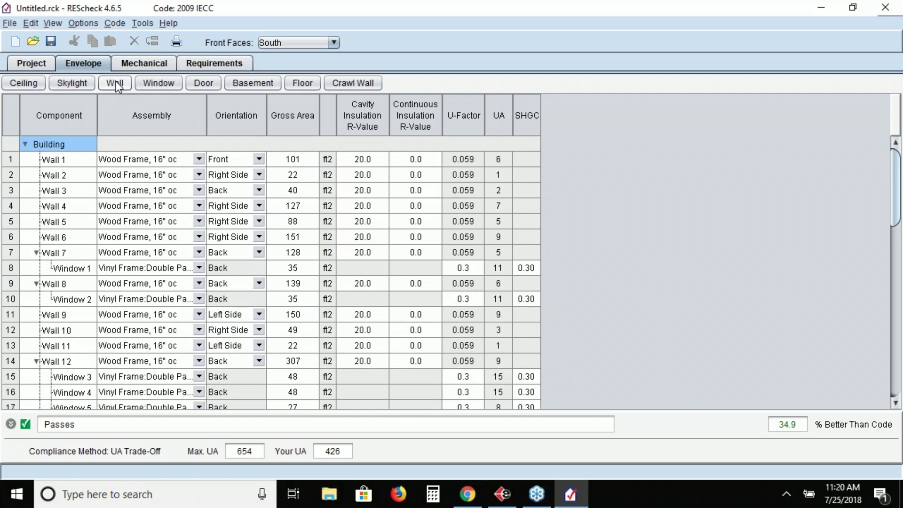
Add a basement wall to the envelope with the Solid Concrete or Masonry assembly, accepting the default 0.0 ft dimensions
click(251, 84)
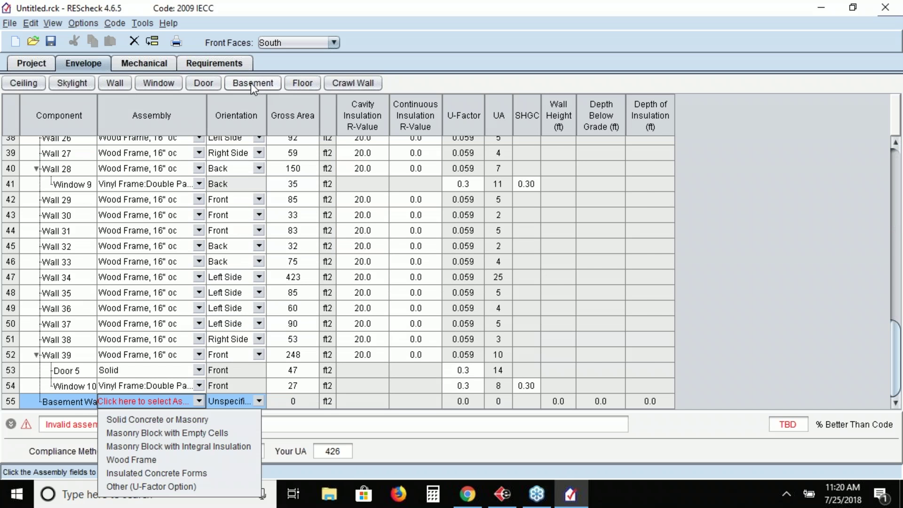
click(111, 425)
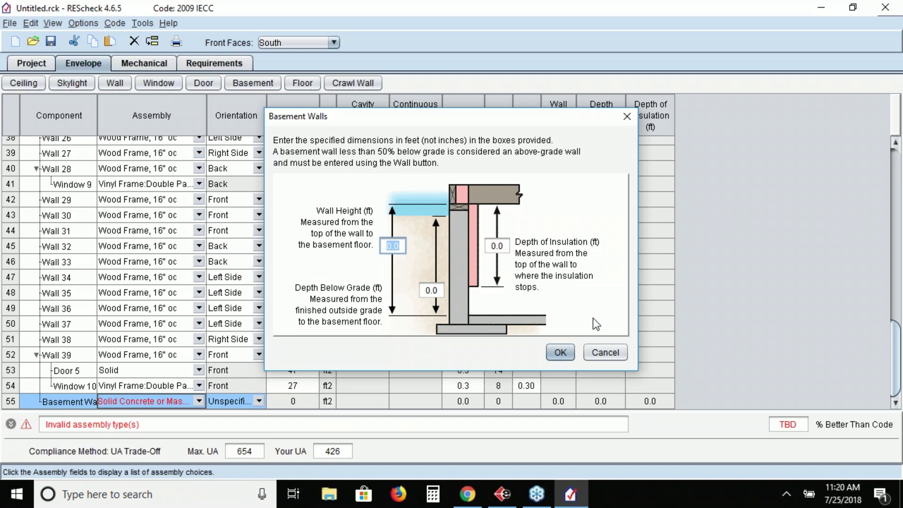
click(566, 354)
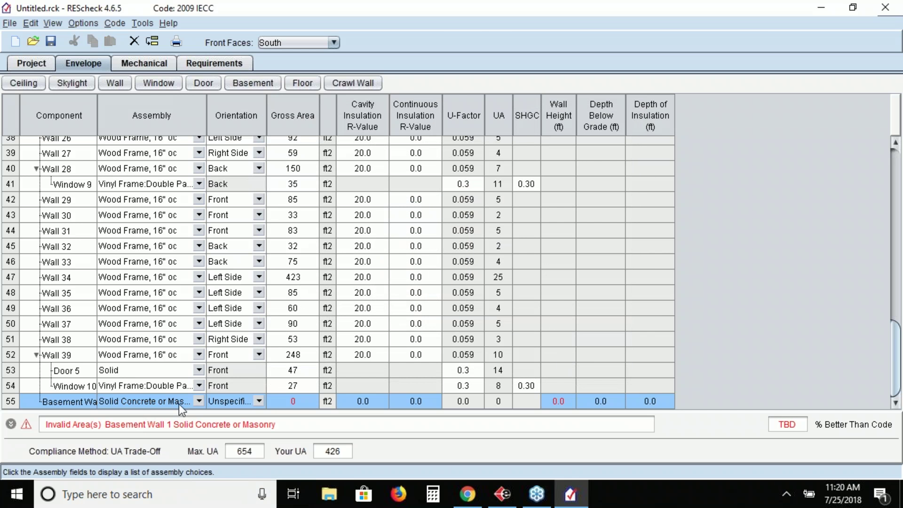
Set the new basement wall's orientation to Front and open its gross area for editing
scroll(896, 354, up, 1)
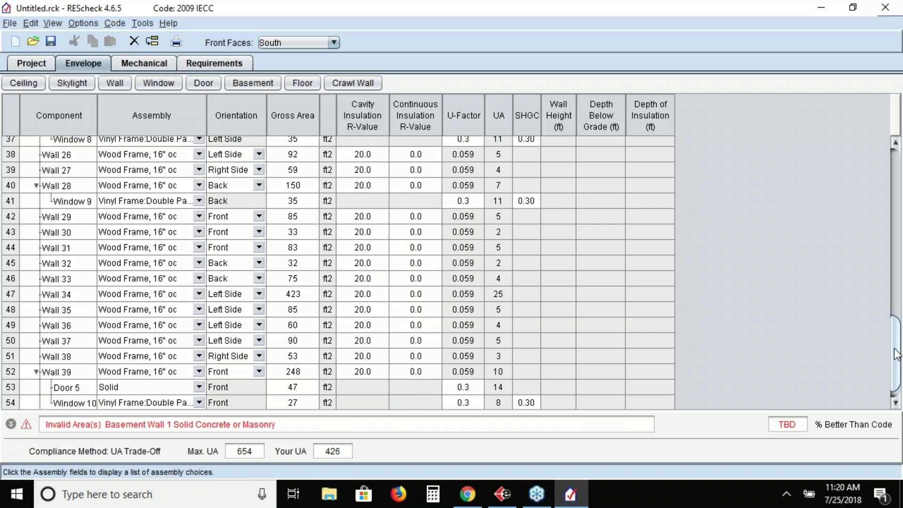
scroll(896, 371, down, 1)
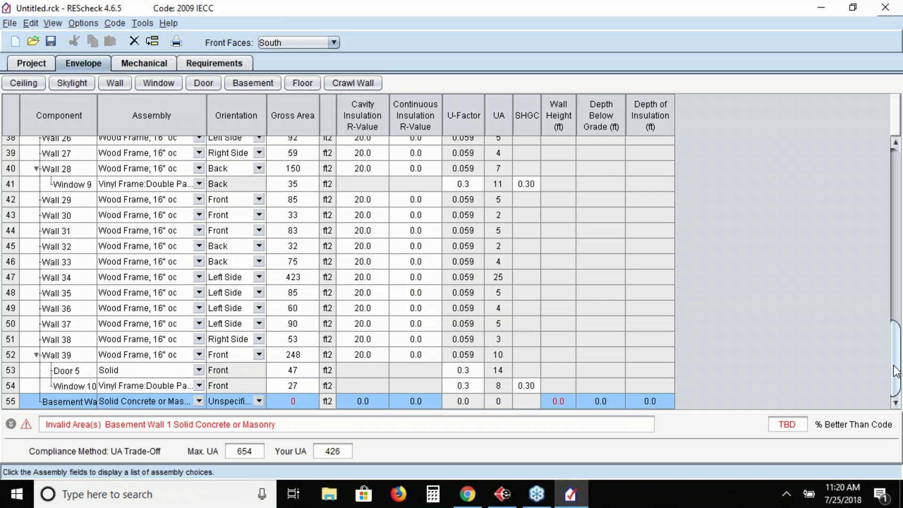
drag(895, 372, 890, 282)
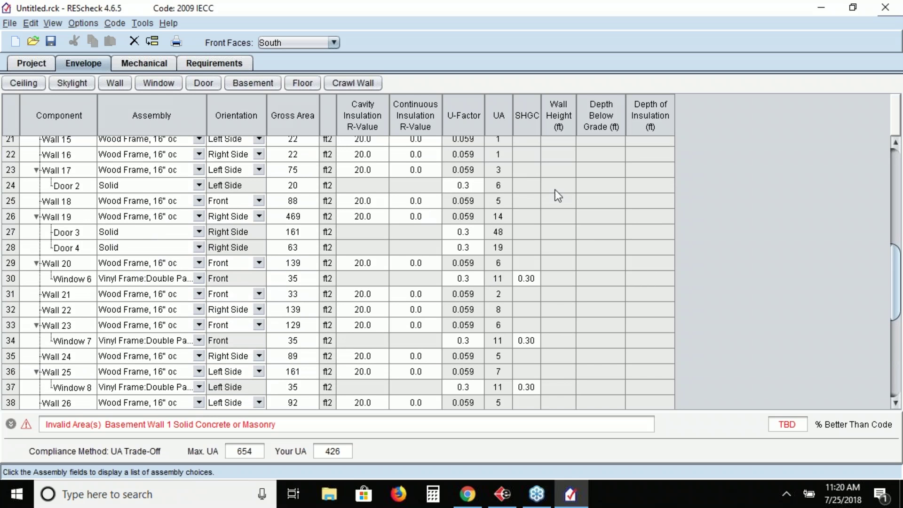
drag(894, 281, 879, 430)
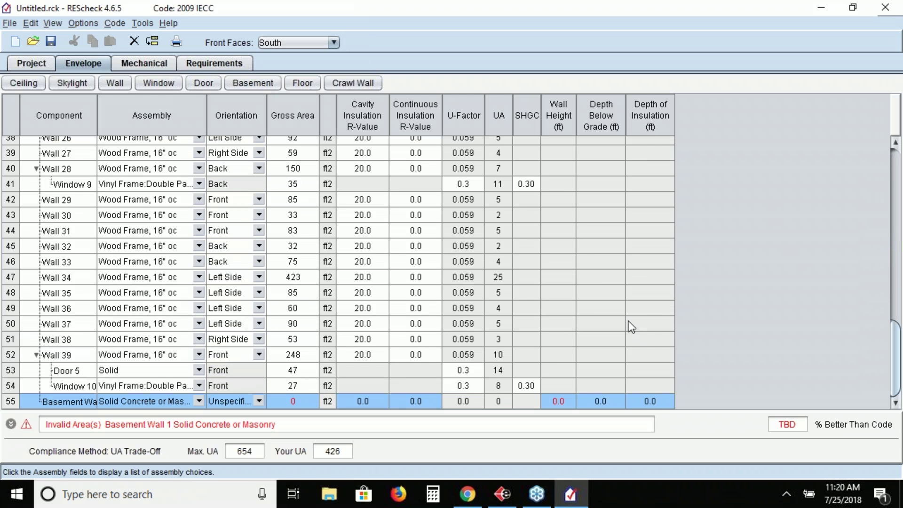
click(260, 401)
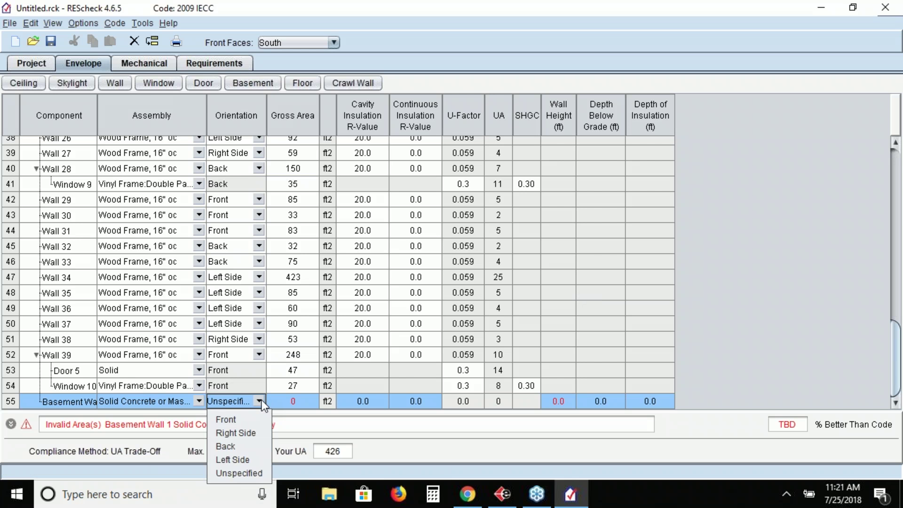
click(226, 420)
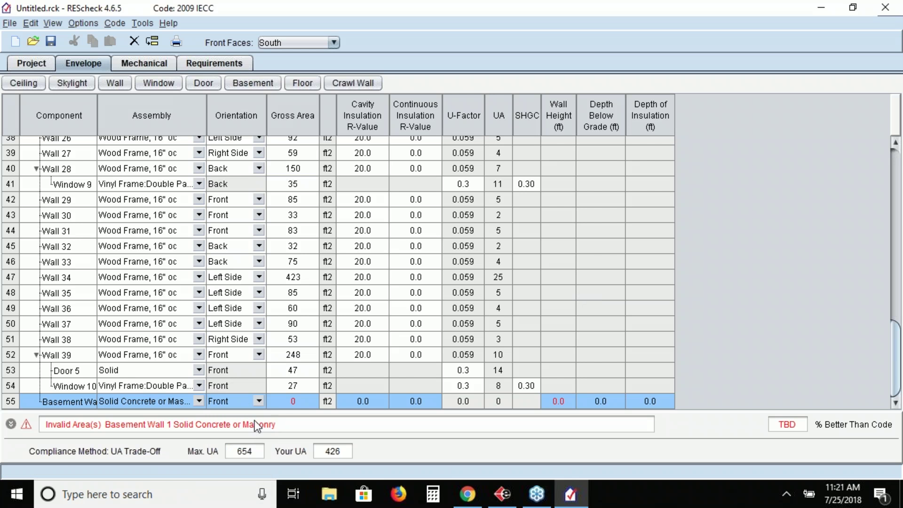
click(289, 403)
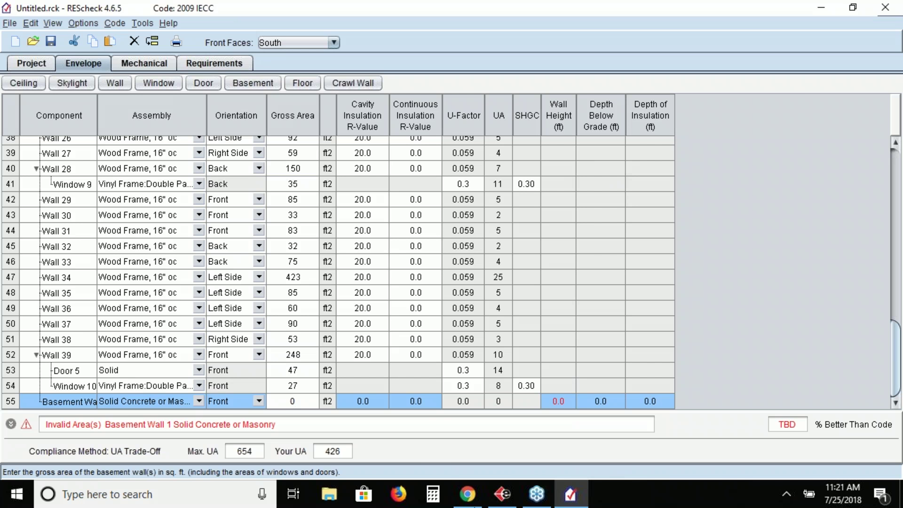
In Envisioneer, turn on Force Surface To Be Exterior for the 10" concrete wall's left interior surface, and return to REScheck
click(503, 494)
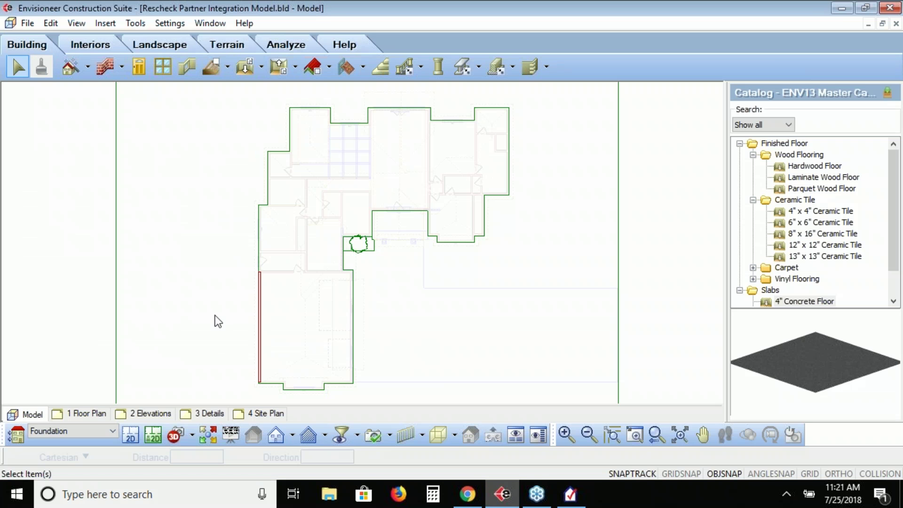
click(260, 302)
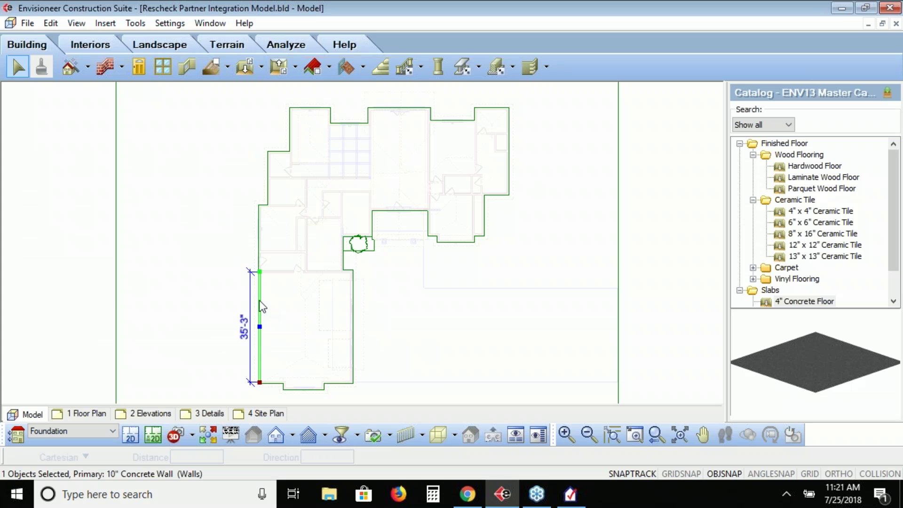
right_click(261, 306)
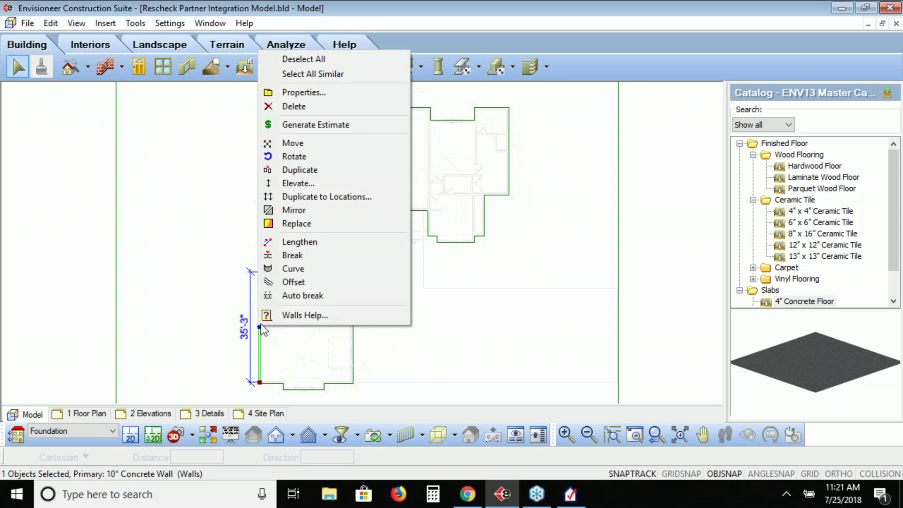
click(301, 93)
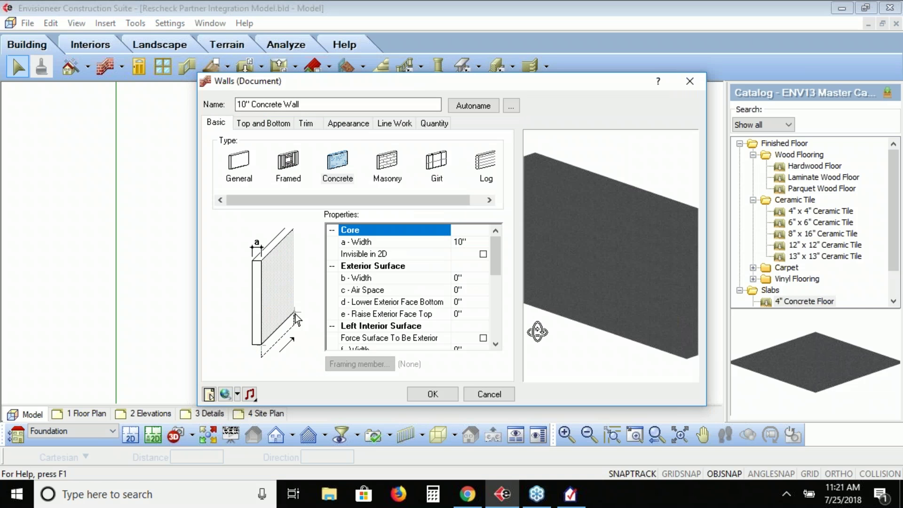
click(483, 338)
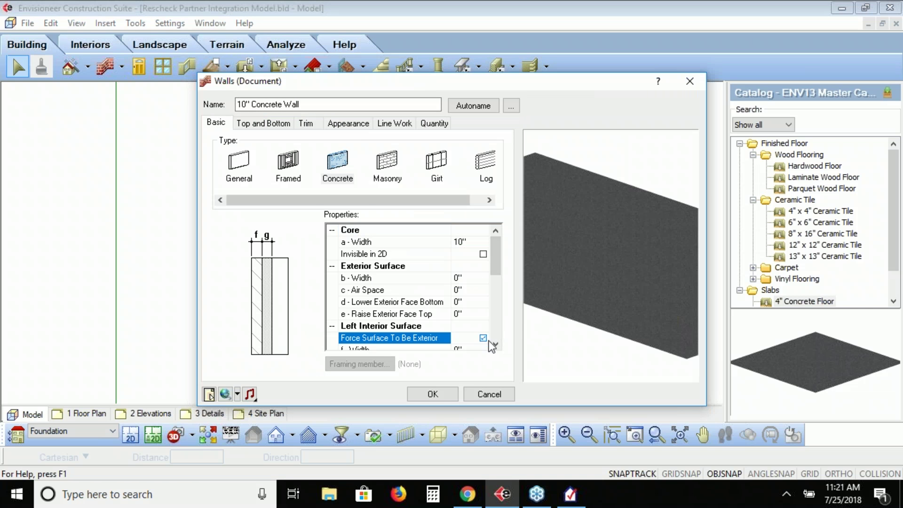
click(445, 393)
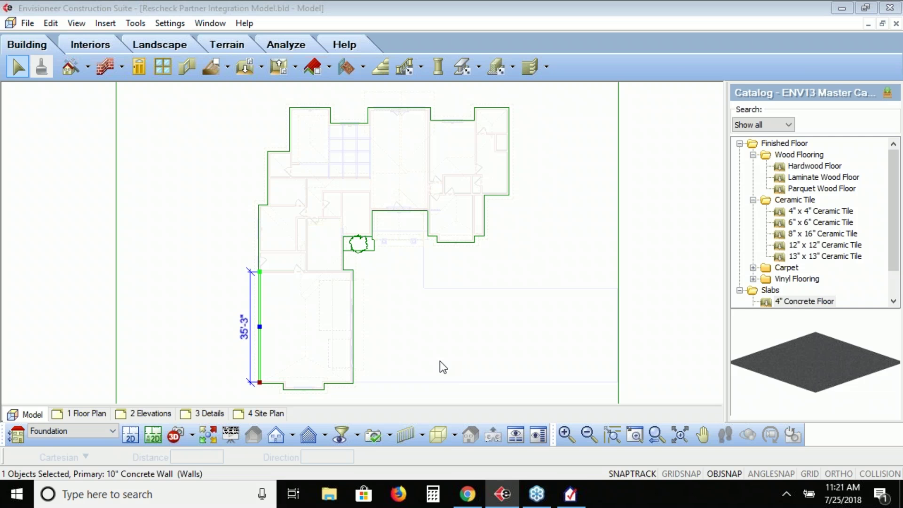
mouse_move(586, 504)
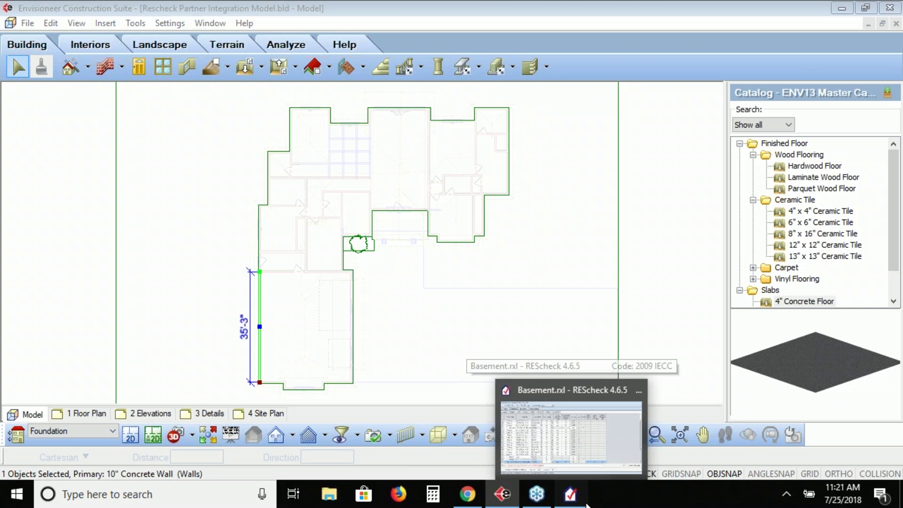
click(570, 437)
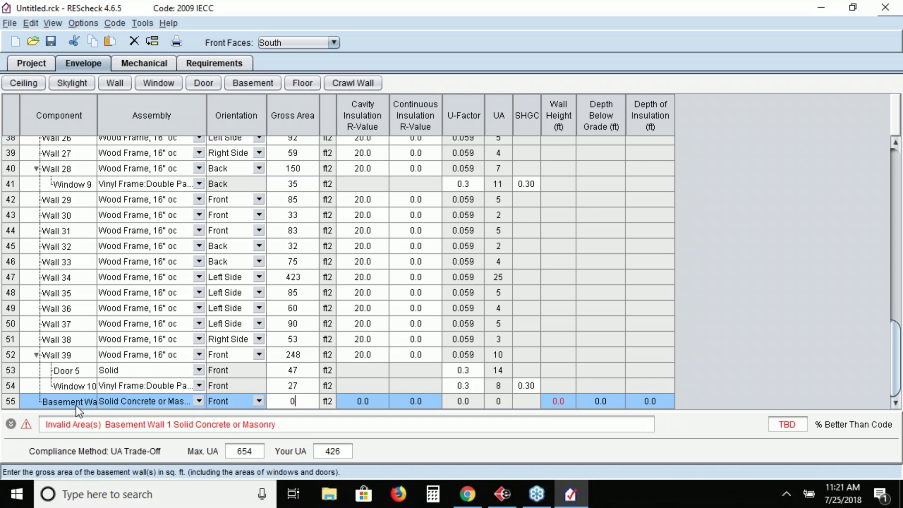